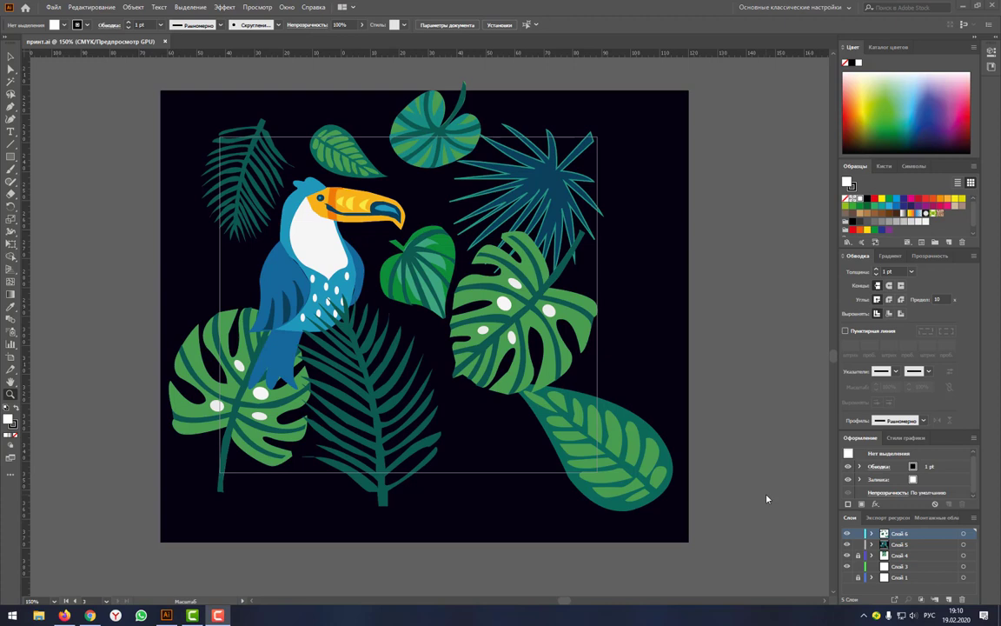
With the Selection tool, select all of the toucan-and-leaves artwork using Ctrl+A
{"action": "left_click", "coordinate": [11, 57]}
{"action": "scroll", "coordinate": [522, 348], "scroll_direction": "down", "scroll_amount": 1}
{"action": "scroll", "coordinate": [726, 476], "scroll_direction": "down", "scroll_amount": 2}
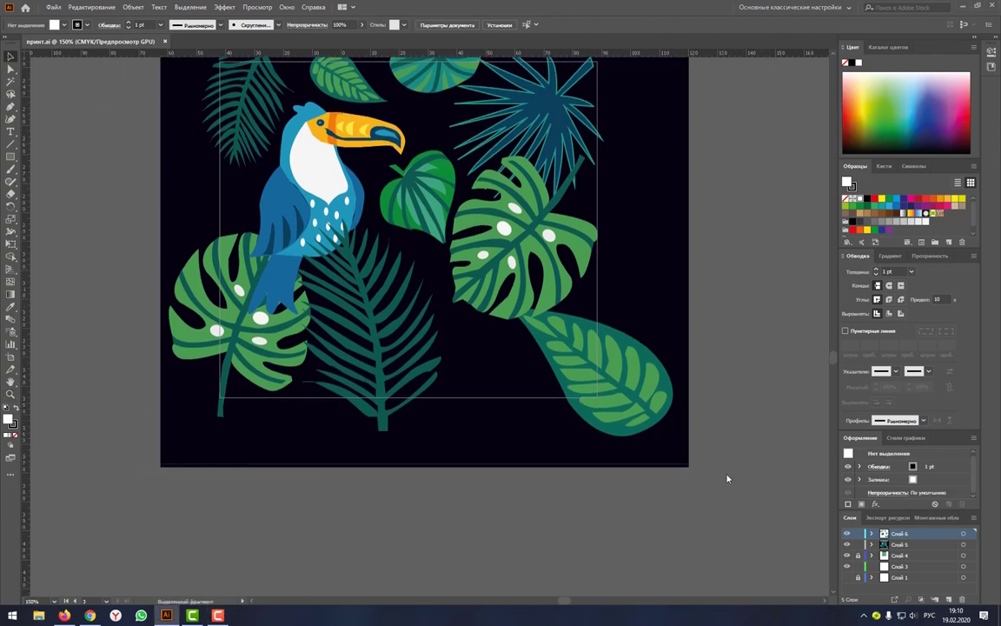
{"action": "key", "text": "ctrl+a"}
{"action": "scroll", "coordinate": [730, 505], "scroll_direction": "up", "scroll_amount": 3}
{"action": "scroll", "coordinate": [730, 505], "scroll_direction": "down", "scroll_amount": 1}
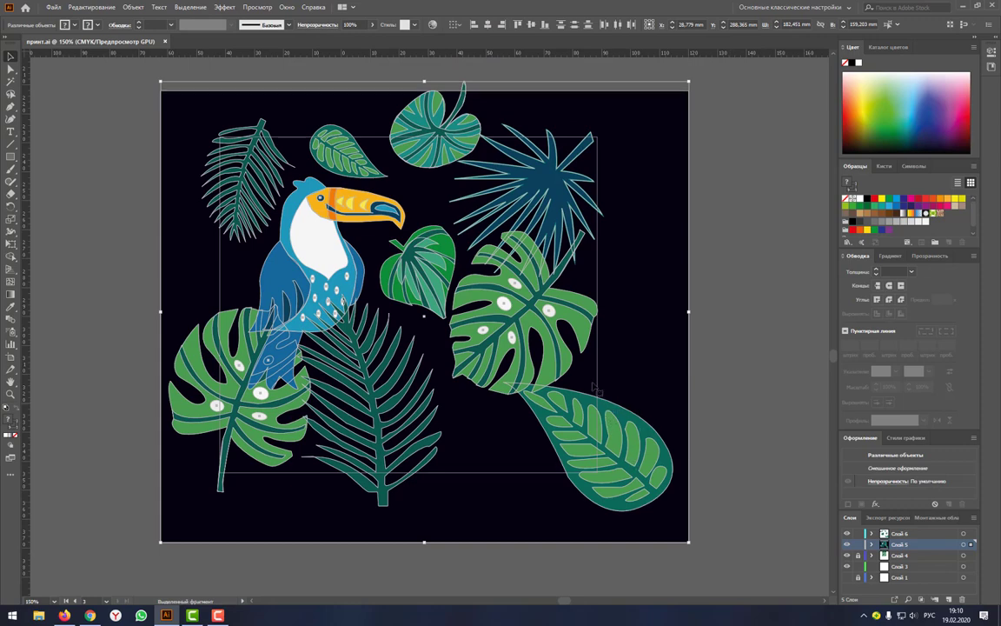
Ungroup the large lower-right leaf and select its base shape
{"action": "left_click_drag", "start_coordinate": [549, 346], "coordinate": [774, 308]}
{"action": "key", "text": "Escape"}
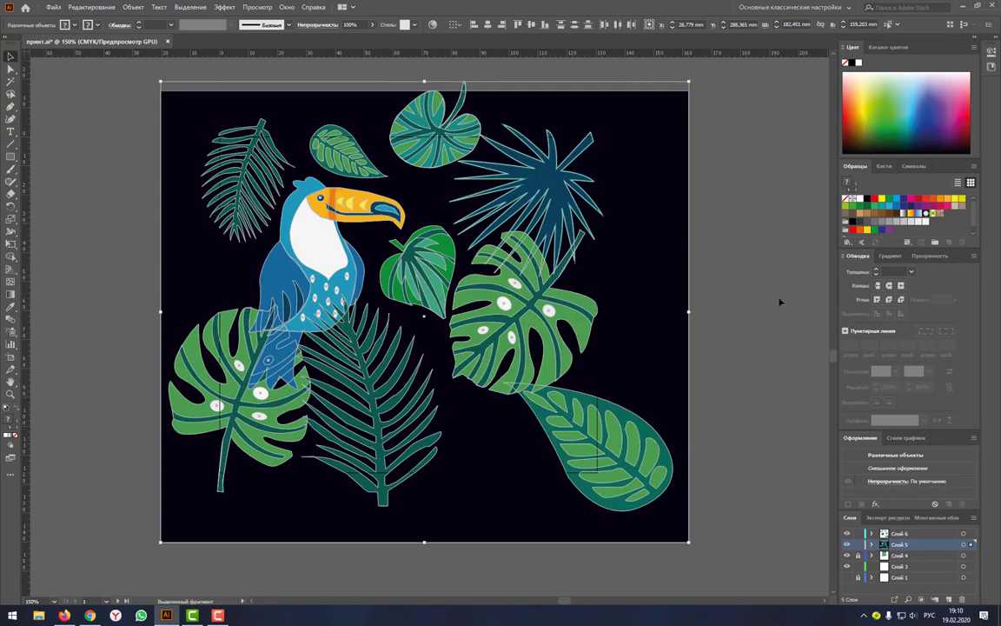
{"action": "left_click", "coordinate": [741, 303]}
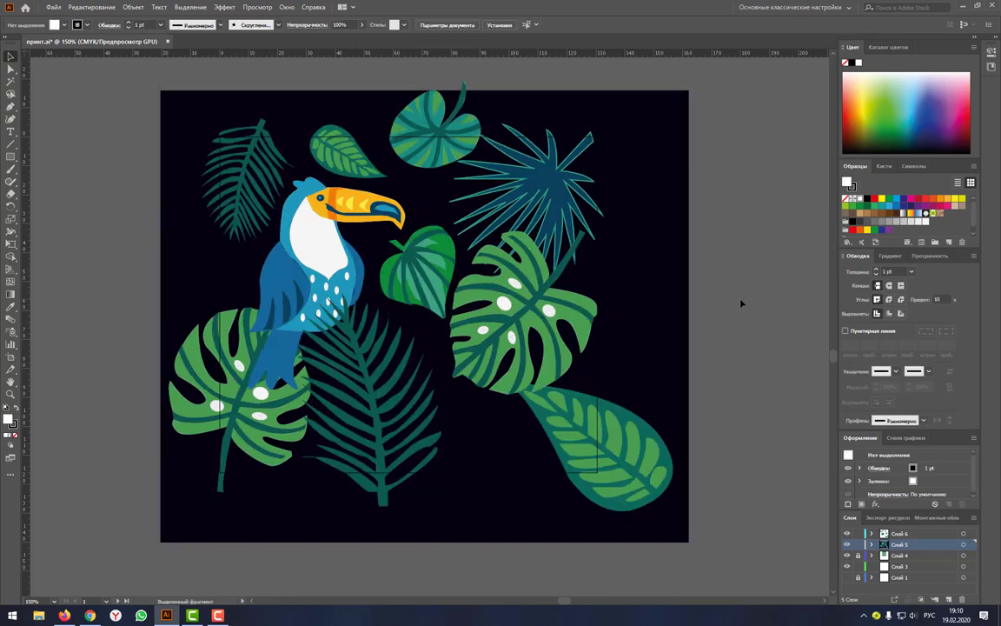
{"action": "left_click", "coordinate": [578, 420]}
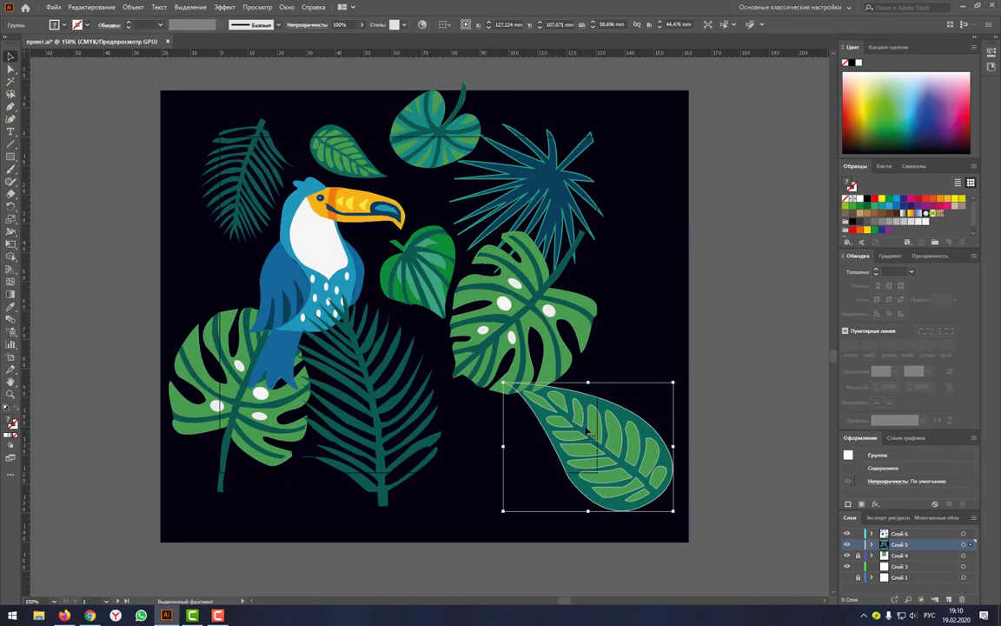
{"action": "right_click", "coordinate": [586, 423]}
{"action": "left_click", "coordinate": [670, 334]}
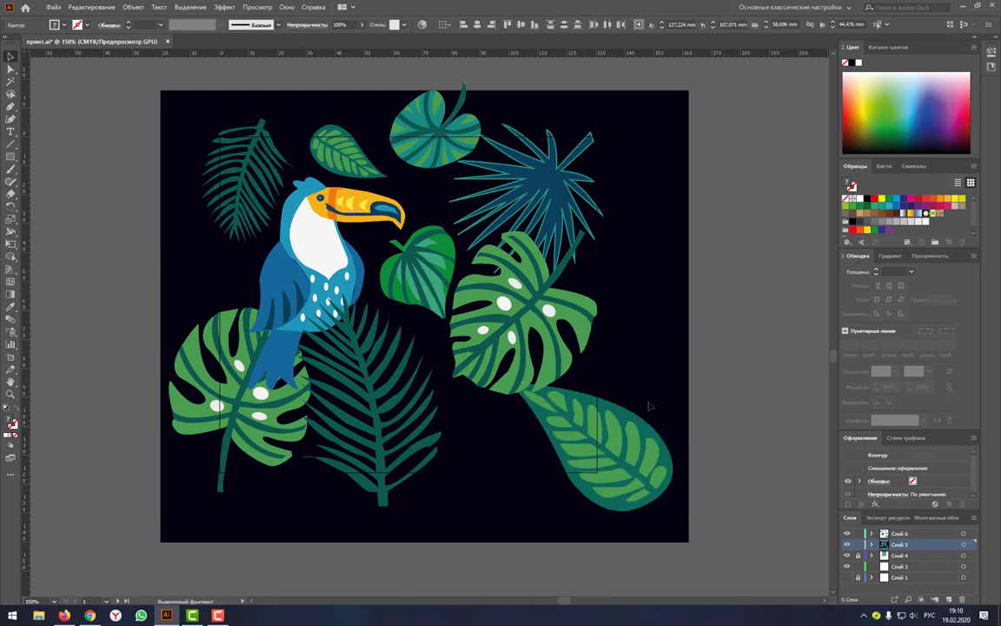
{"action": "left_click", "coordinate": [739, 396]}
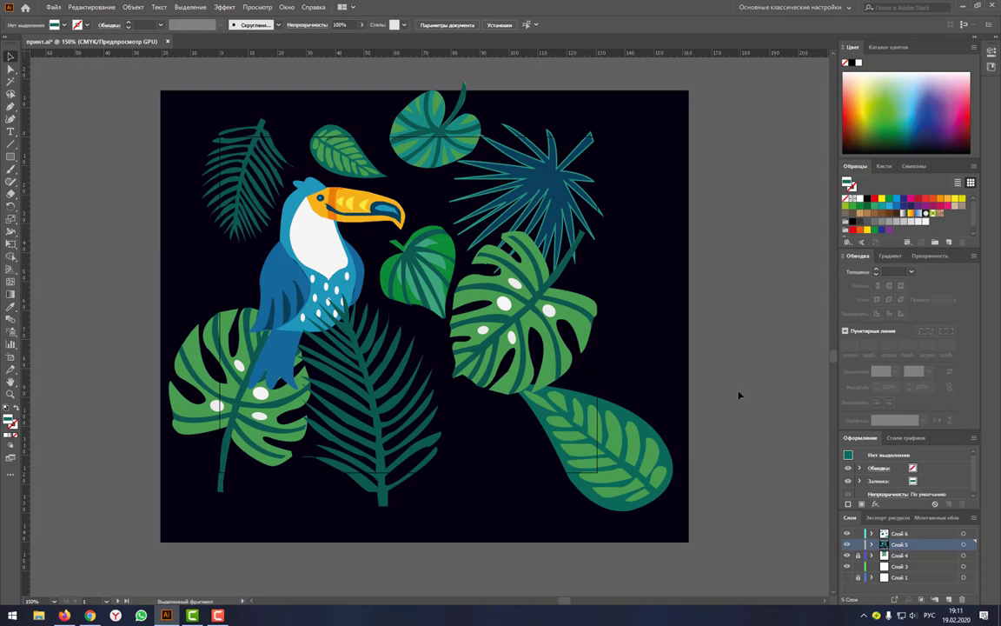
{"action": "left_click", "coordinate": [613, 412]}
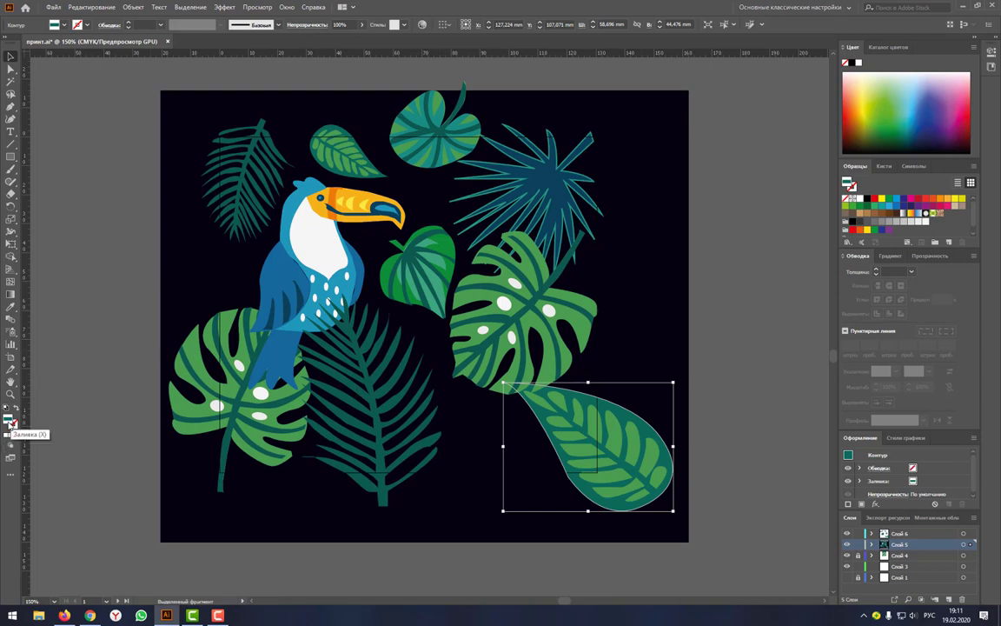
Sample the teal rectangle's colour with the Eyedropper and save it as a new swatch
{"action": "left_click_drag", "start_coordinate": [11, 423], "coordinate": [94, 429]}
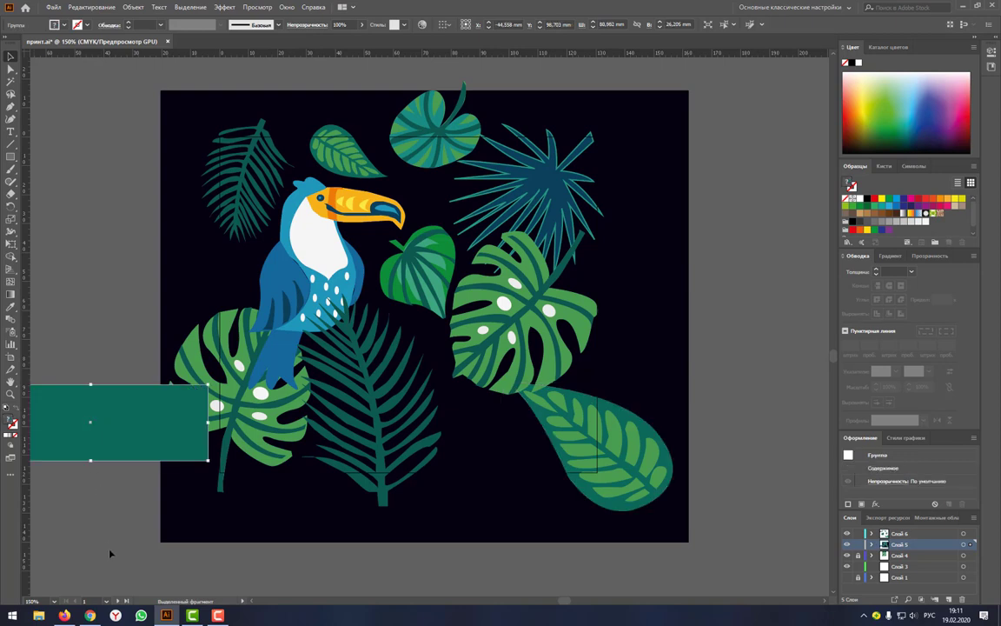
{"action": "left_click", "coordinate": [103, 555]}
{"action": "left_click", "coordinate": [65, 422]}
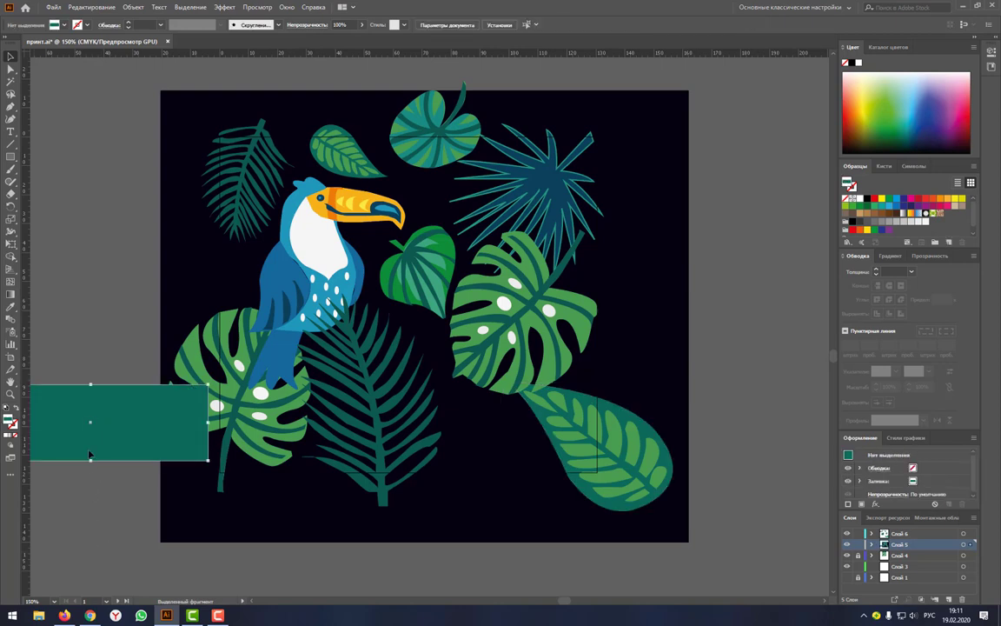
{"action": "left_click", "coordinate": [12, 308]}
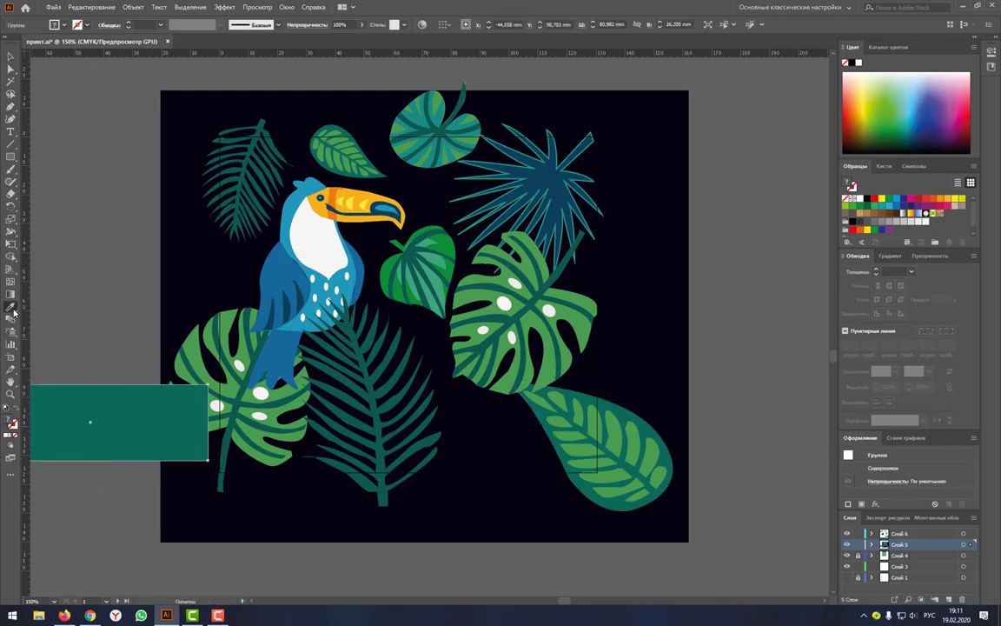
{"action": "left_click", "coordinate": [117, 417]}
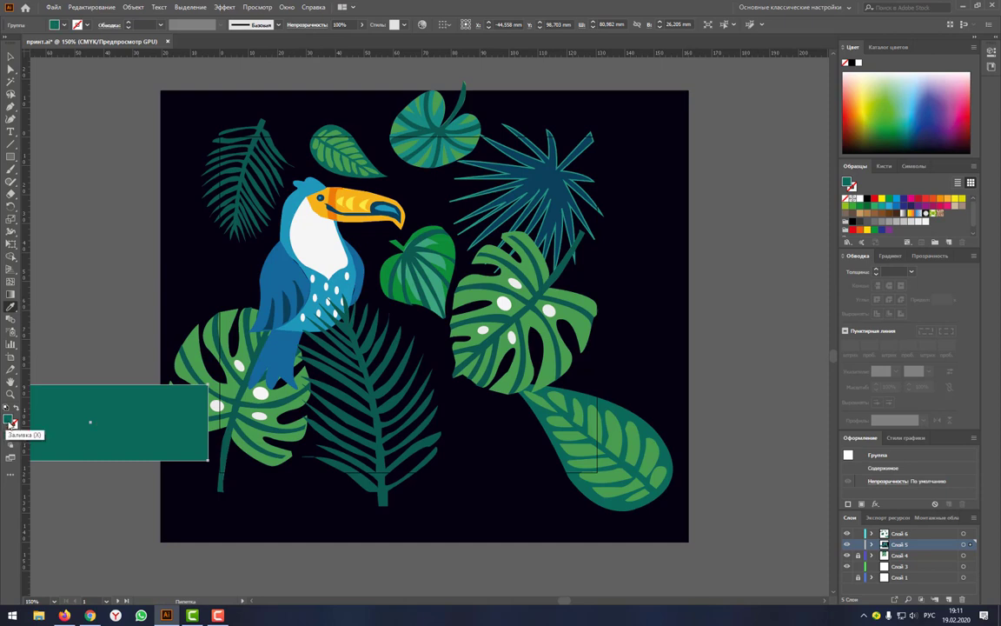
{"action": "left_click", "coordinate": [13, 426]}
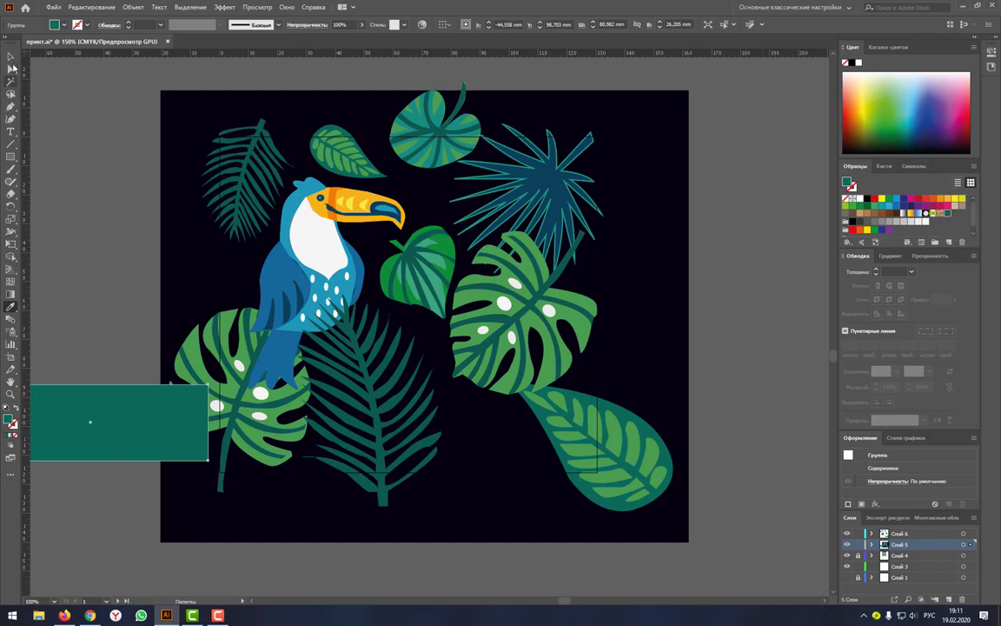
Delete the teal sample rectangle and clear the selection
{"action": "left_click", "coordinate": [10, 57]}
{"action": "left_click", "coordinate": [109, 409]}
{"action": "key", "text": "Delete"}
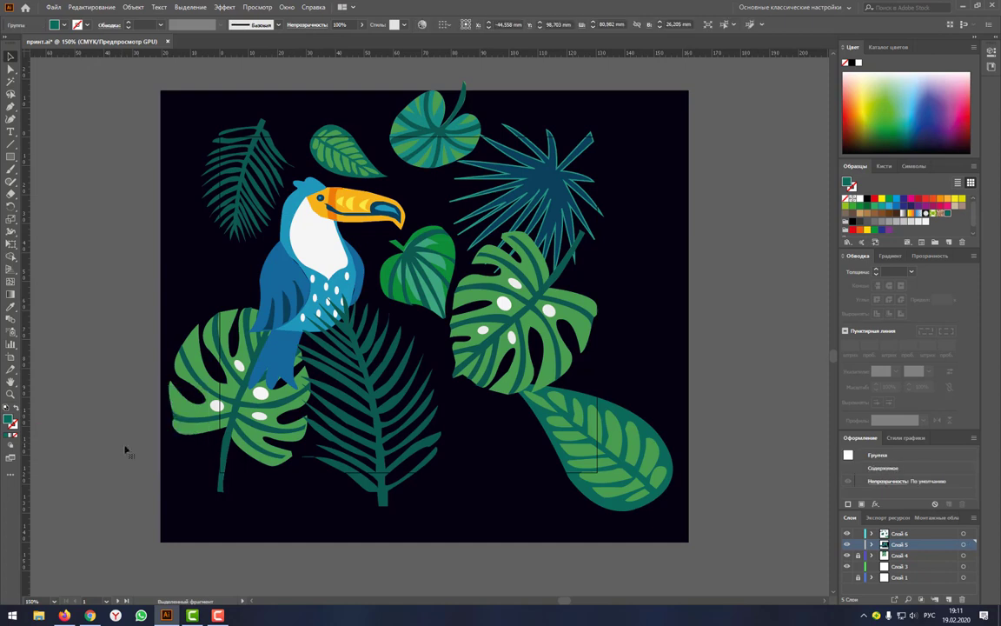
{"action": "left_click", "coordinate": [126, 450]}
{"action": "scroll", "coordinate": [561, 369], "scroll_direction": "down", "scroll_amount": 3}
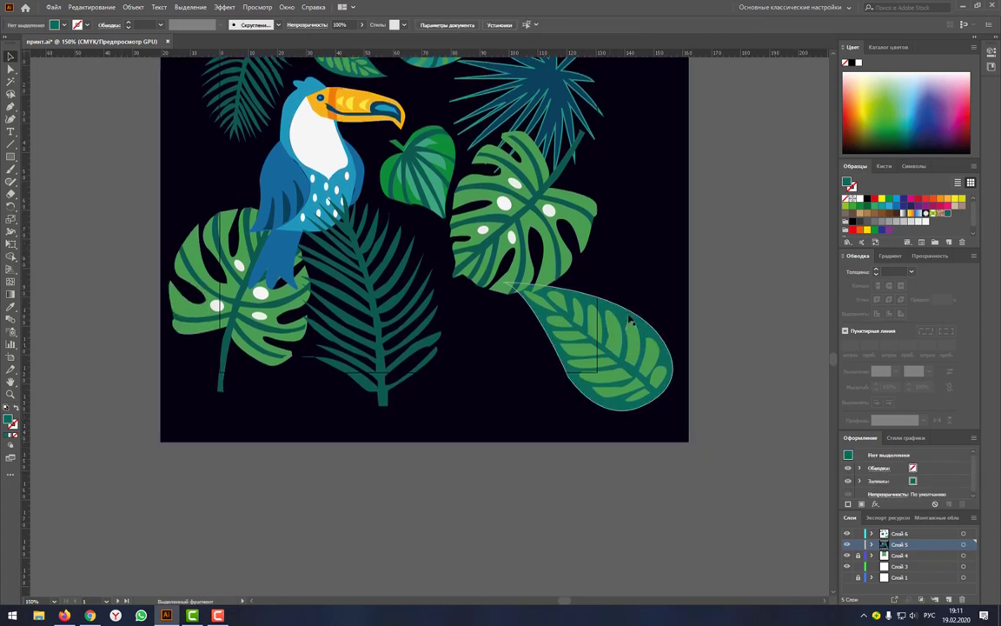
{"action": "left_click_drag", "start_coordinate": [632, 322], "coordinate": [630, 485]}
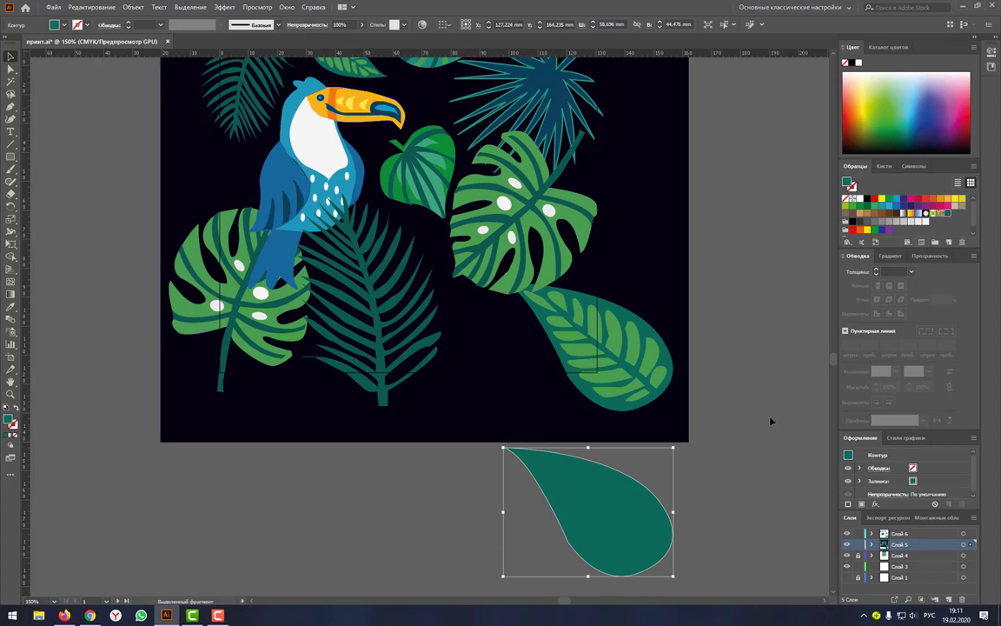
{"action": "left_click", "coordinate": [693, 402]}
{"action": "left_click", "coordinate": [623, 312]}
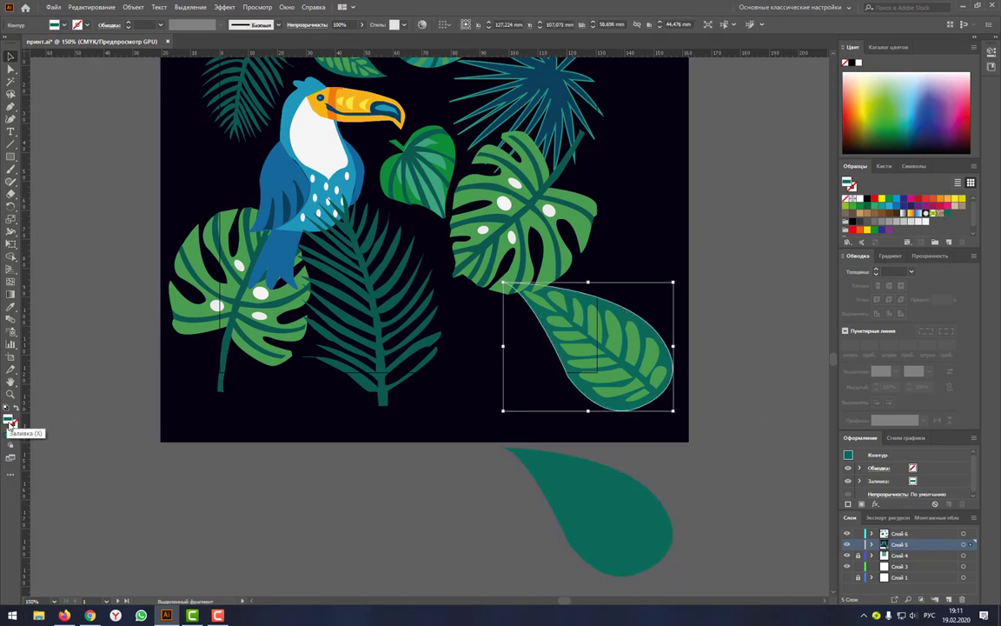
{"action": "left_click", "coordinate": [587, 496]}
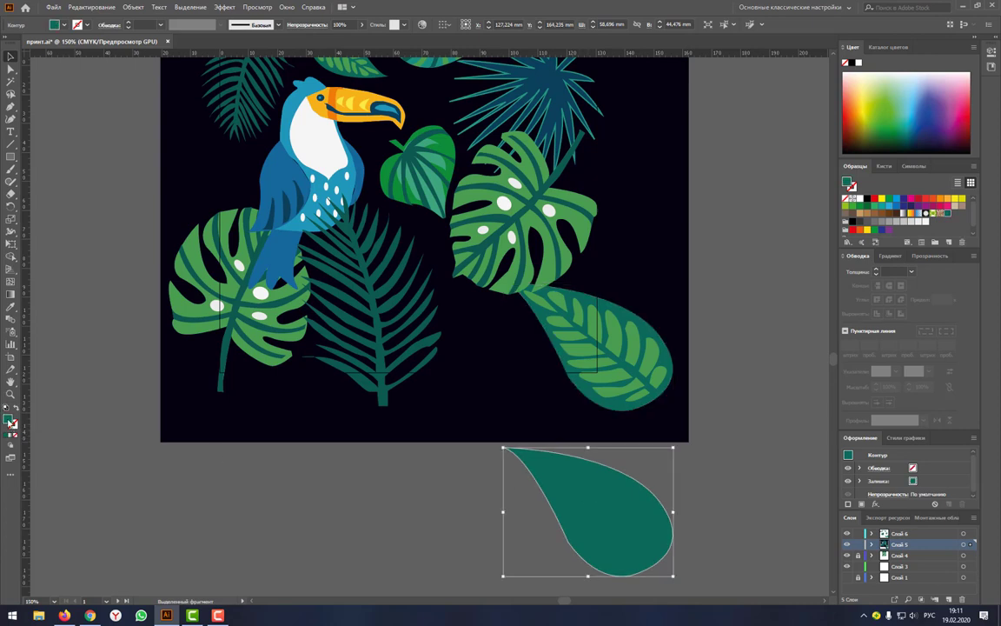
{"action": "left_click", "coordinate": [460, 485]}
{"action": "left_click", "coordinate": [554, 483]}
{"action": "key", "text": "Delete"}
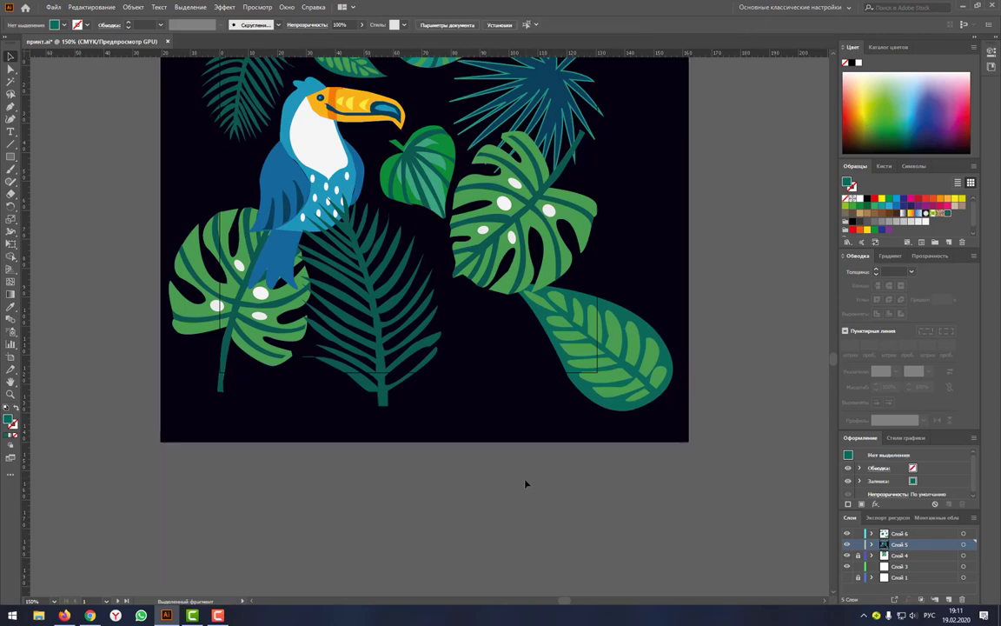
Draw a temporary rectangle below the artboard
{"action": "left_click", "coordinate": [540, 301]}
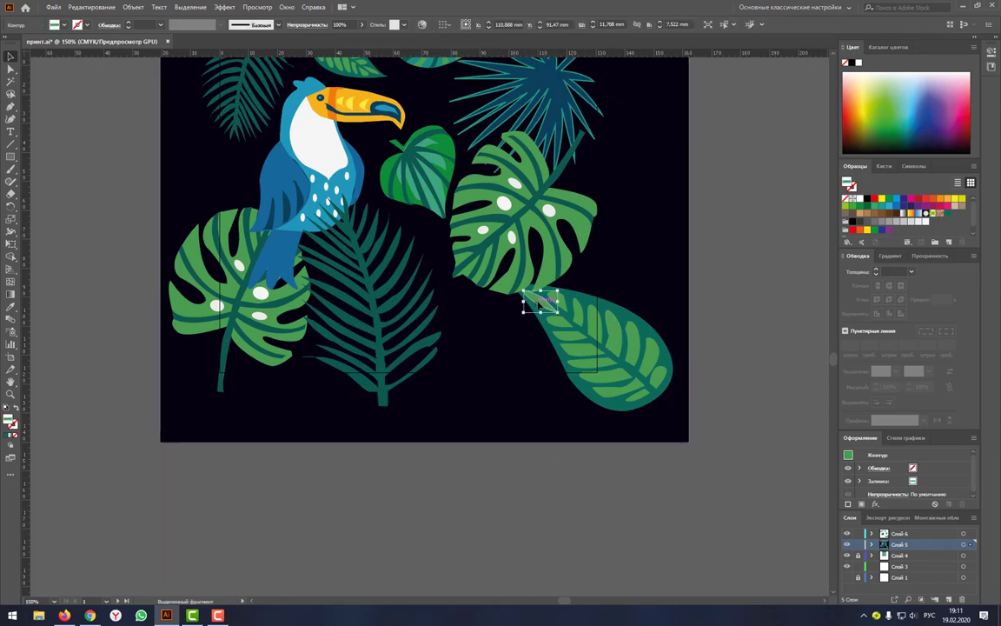
{"action": "key", "text": "m"}
{"action": "left_click_drag", "start_coordinate": [178, 496], "coordinate": [342, 534]}
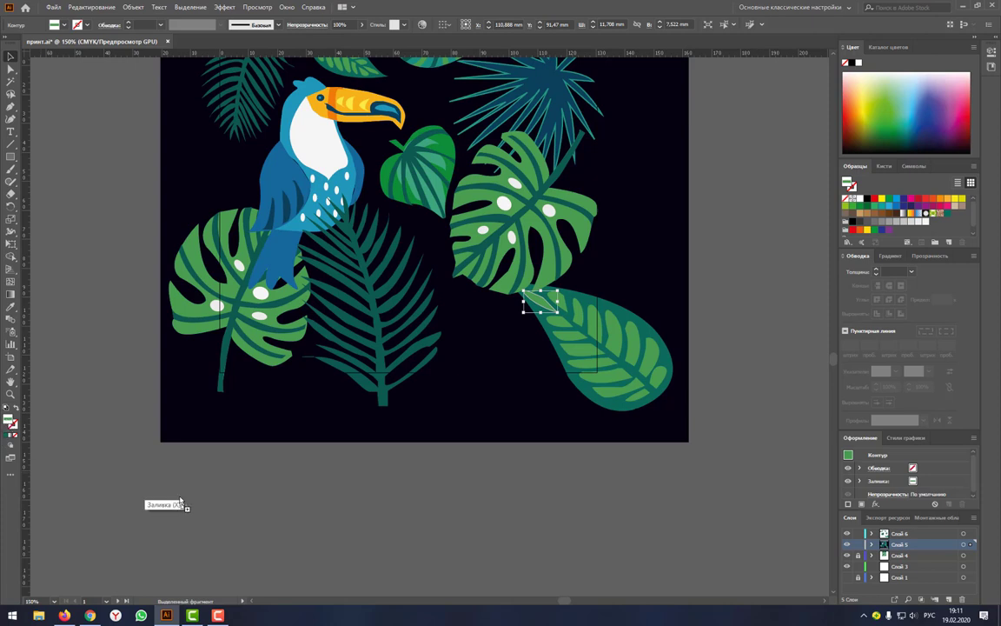
{"action": "left_click", "coordinate": [274, 513]}
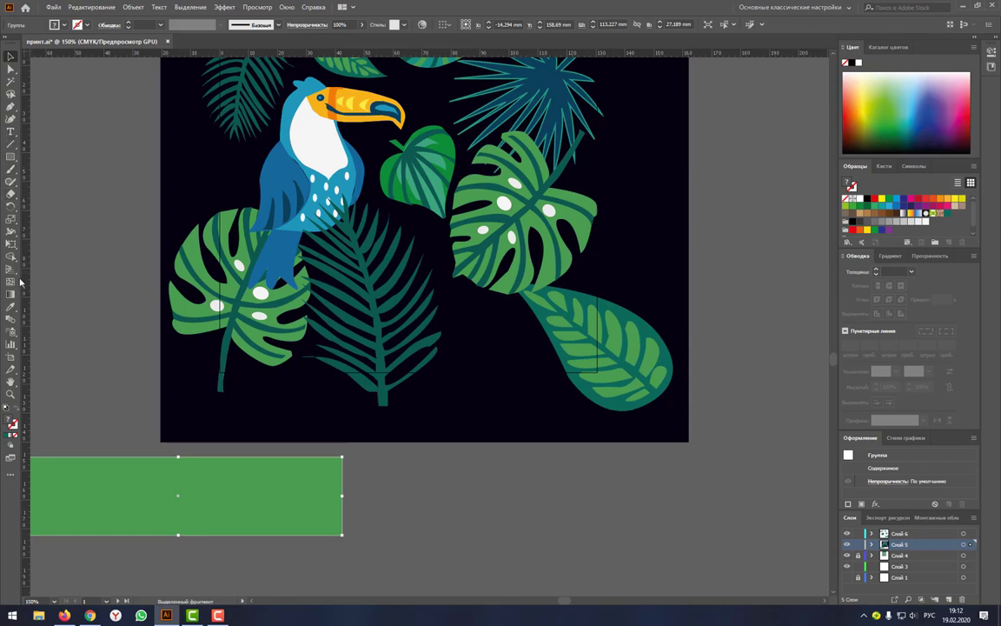
Sample the light green into the rectangle, save it as a swatch, and delete the rectangle
{"action": "left_click", "coordinate": [10, 305]}
{"action": "left_click", "coordinate": [123, 468]}
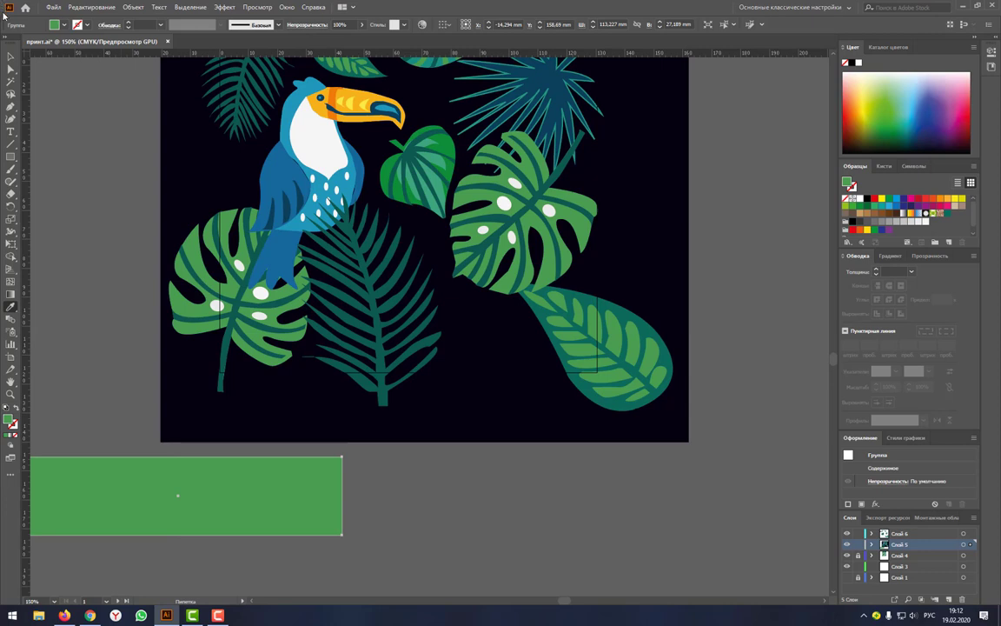
{"action": "left_click", "coordinate": [10, 56]}
{"action": "left_click_drag", "start_coordinate": [847, 184], "coordinate": [953, 206]}
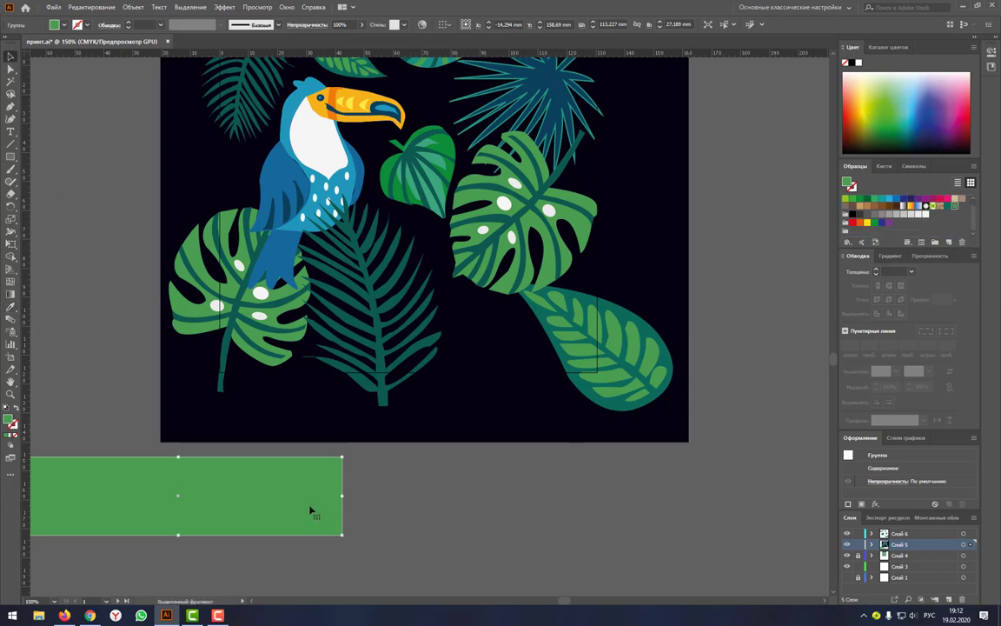
{"action": "key", "text": "Delete"}
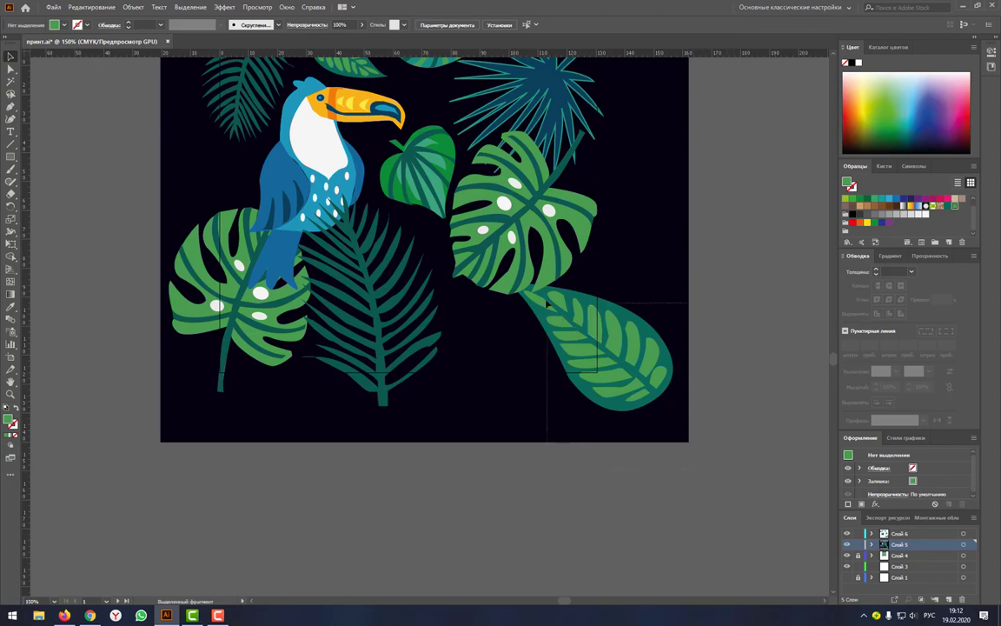
Fill the large lower-right leaf with the new green swatch
{"action": "left_click", "coordinate": [639, 286]}
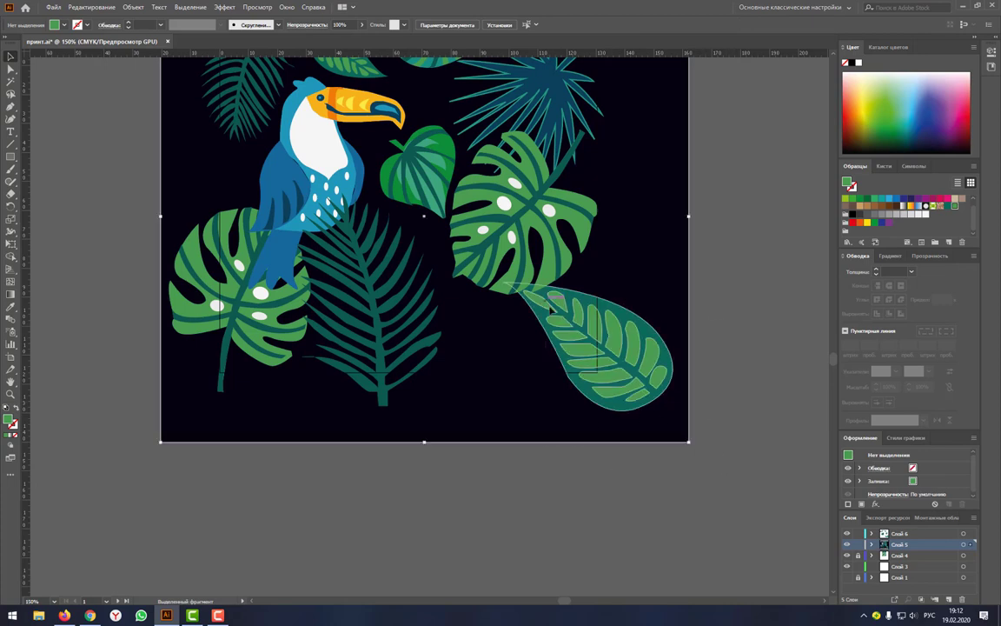
{"action": "left_click", "coordinate": [650, 333]}
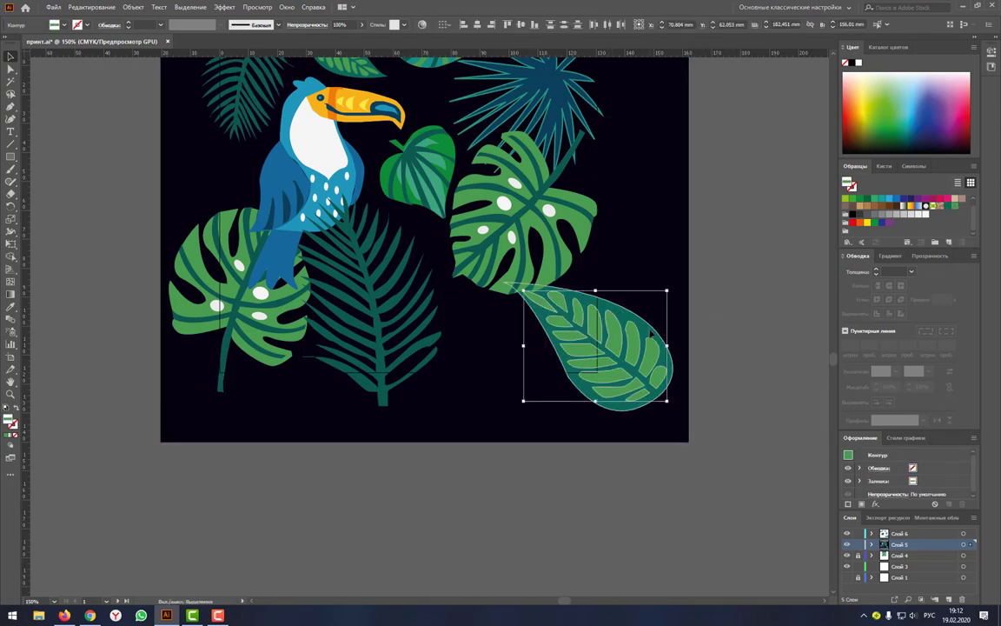
{"action": "left_click", "coordinate": [956, 208]}
{"action": "left_click", "coordinate": [721, 462]}
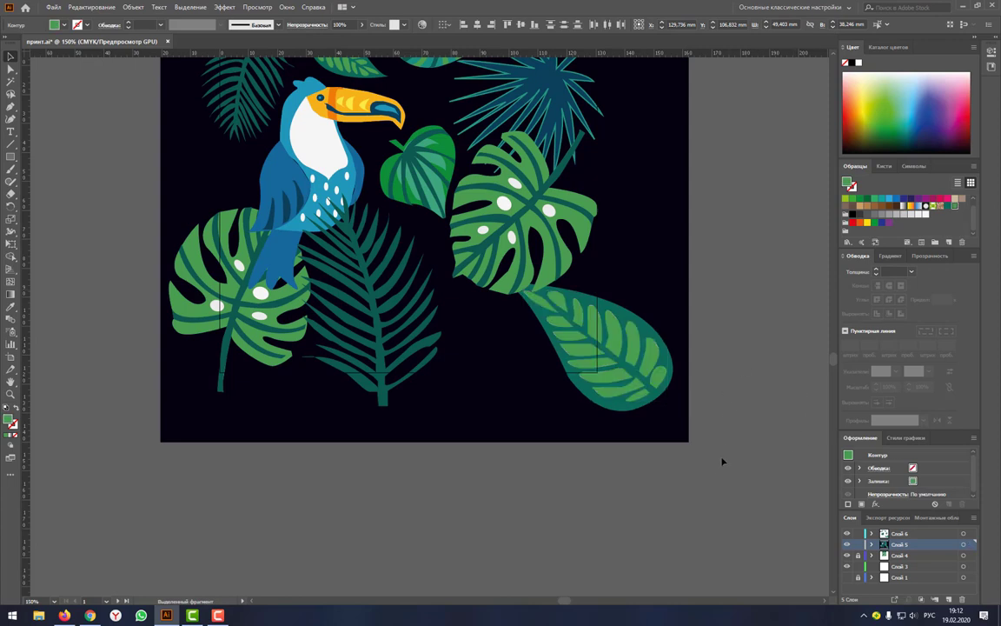
Group the lower-right leaf's pieces, drag the group to Swatches, then ungroup it
{"action": "left_click", "coordinate": [545, 304]}
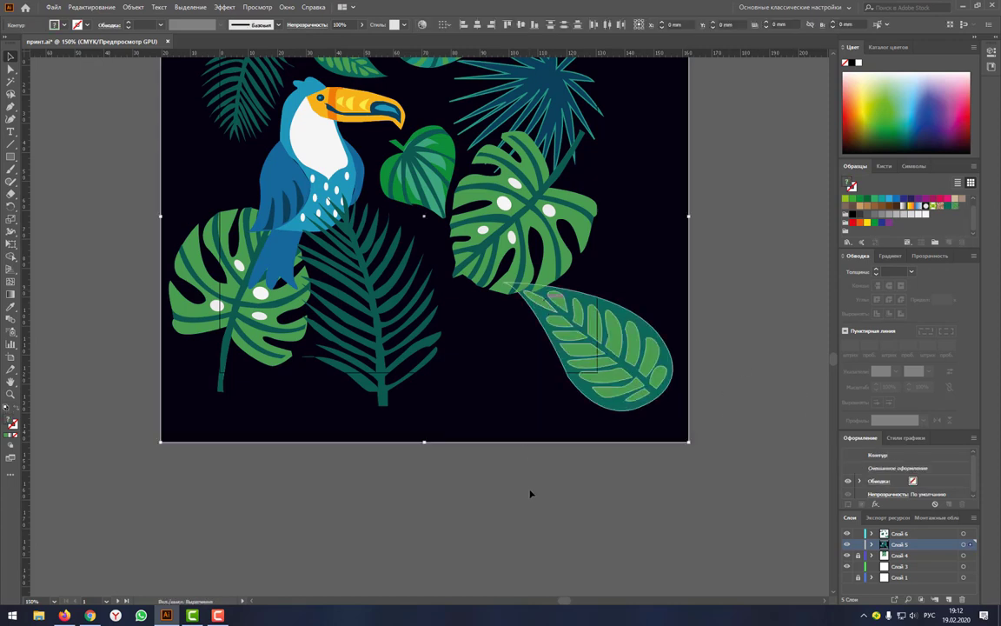
{"action": "left_click", "coordinate": [514, 397]}
{"action": "right_click", "coordinate": [620, 330]}
{"action": "left_click", "coordinate": [658, 393]}
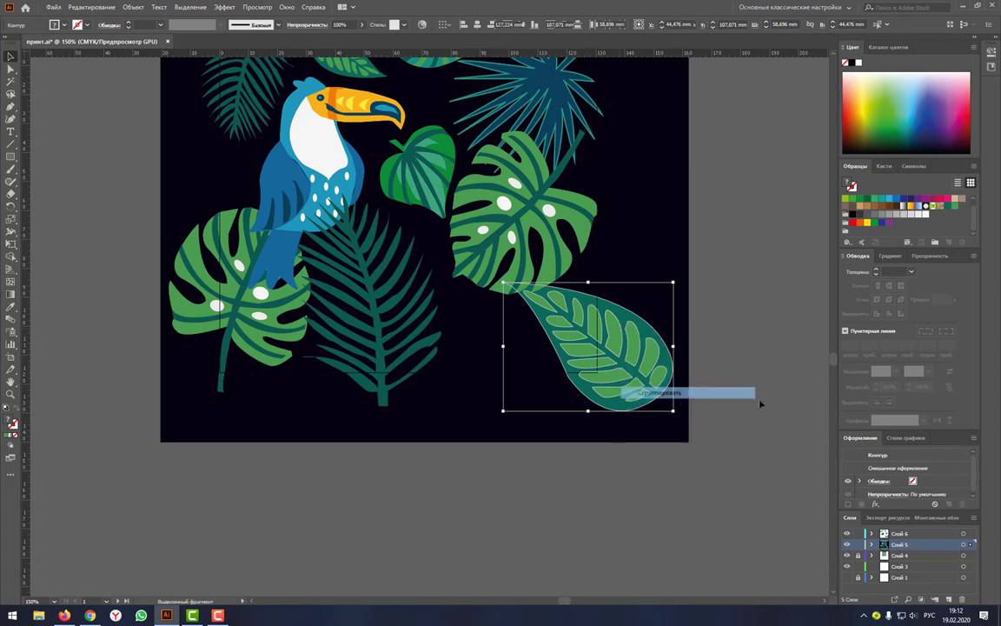
{"action": "left_click_drag", "start_coordinate": [600, 355], "coordinate": [932, 233]}
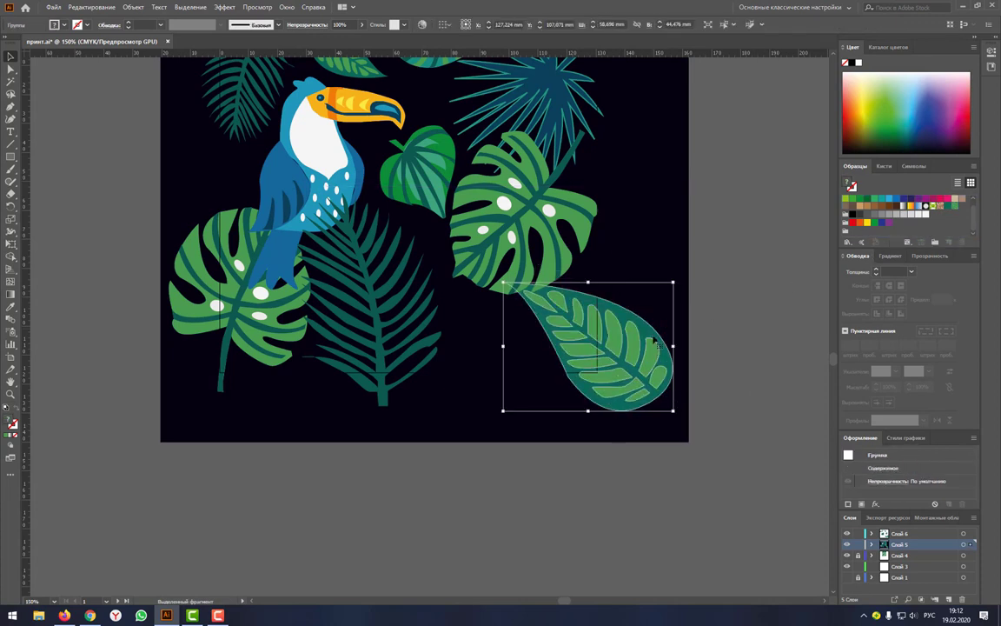
{"action": "right_click", "coordinate": [607, 353]}
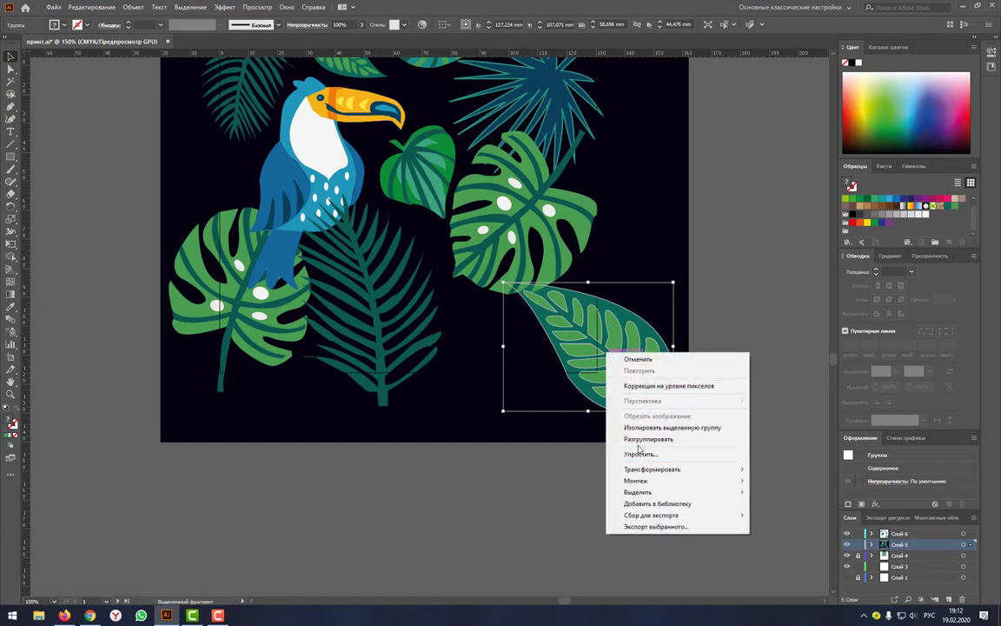
{"action": "left_click", "coordinate": [643, 439]}
Rotate and shift a small vein piece of the leaf, then reselect the whole leaf
{"action": "left_click", "coordinate": [756, 364]}
{"action": "left_click", "coordinate": [547, 299]}
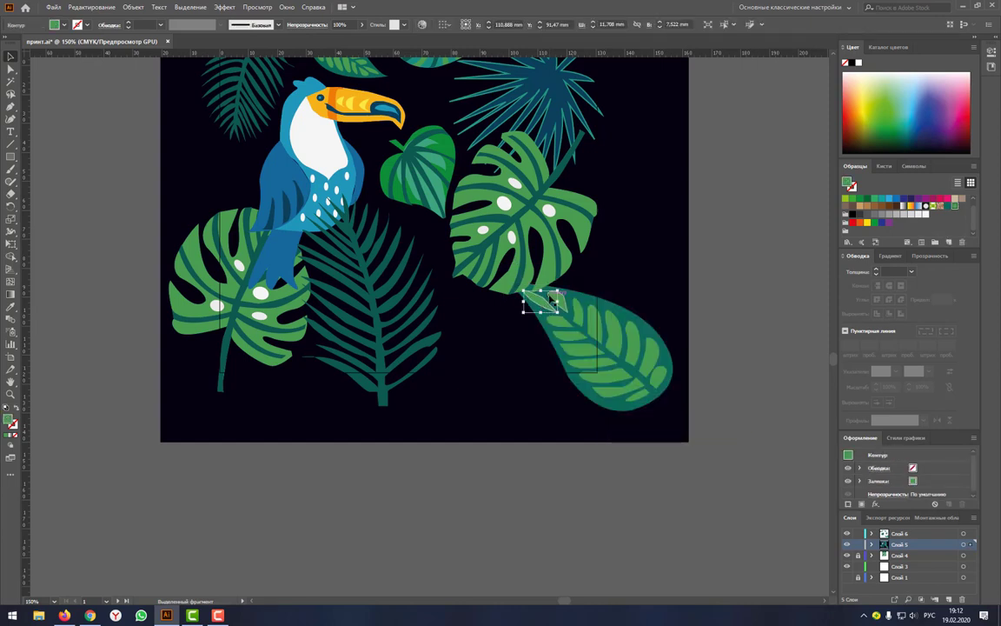
{"action": "left_click_drag", "start_coordinate": [555, 298], "coordinate": [554, 323]}
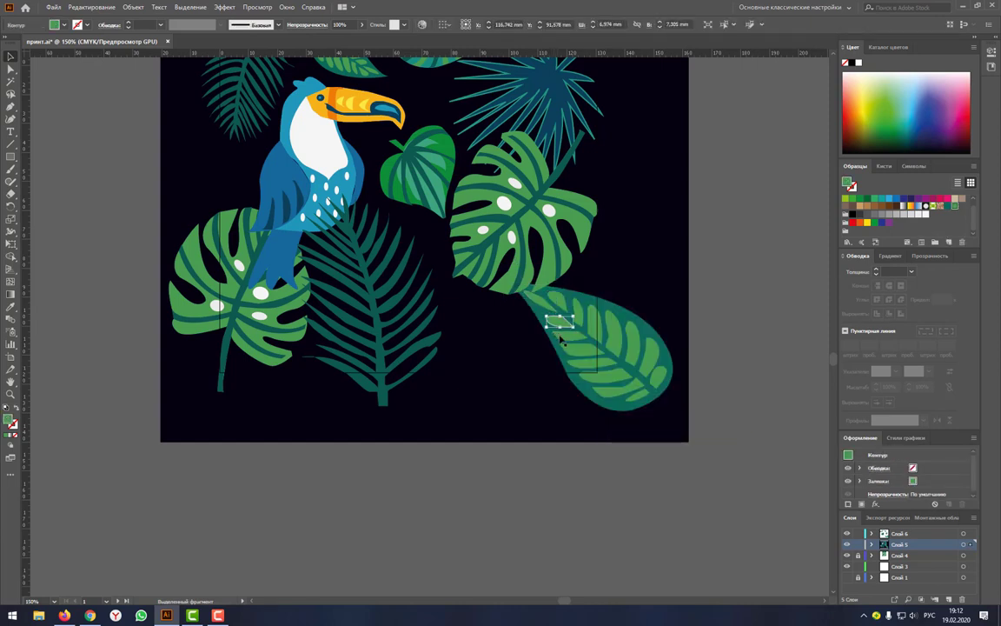
{"action": "left_click", "coordinate": [727, 403]}
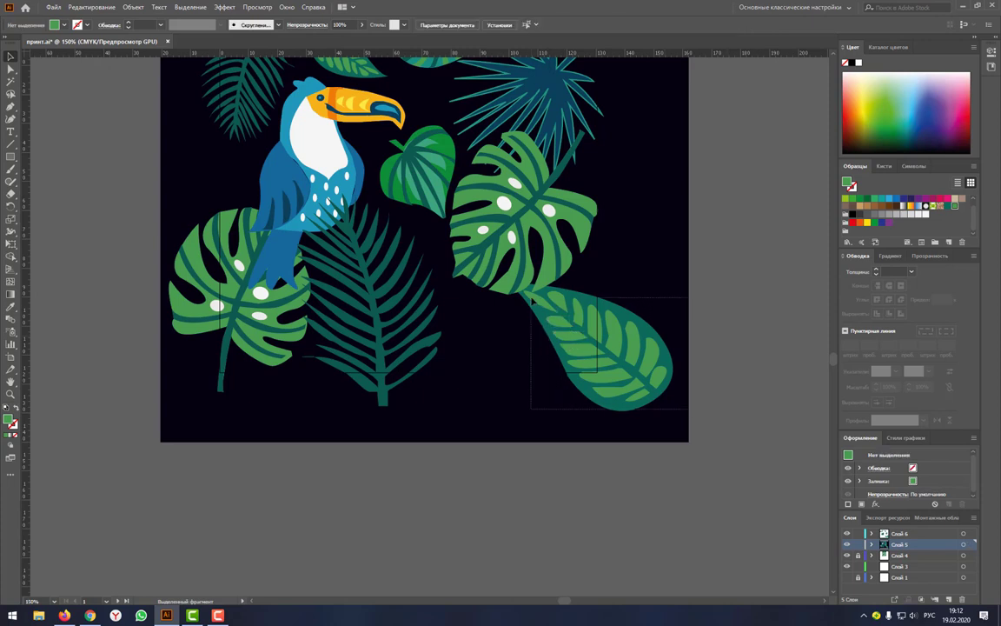
{"action": "left_click_drag", "start_coordinate": [658, 372], "coordinate": [479, 287]}
{"action": "left_click", "coordinate": [622, 343]}
Move the lower-right leaf below the artboard and check its parts
{"action": "left_click_drag", "start_coordinate": [621, 340], "coordinate": [629, 507]}
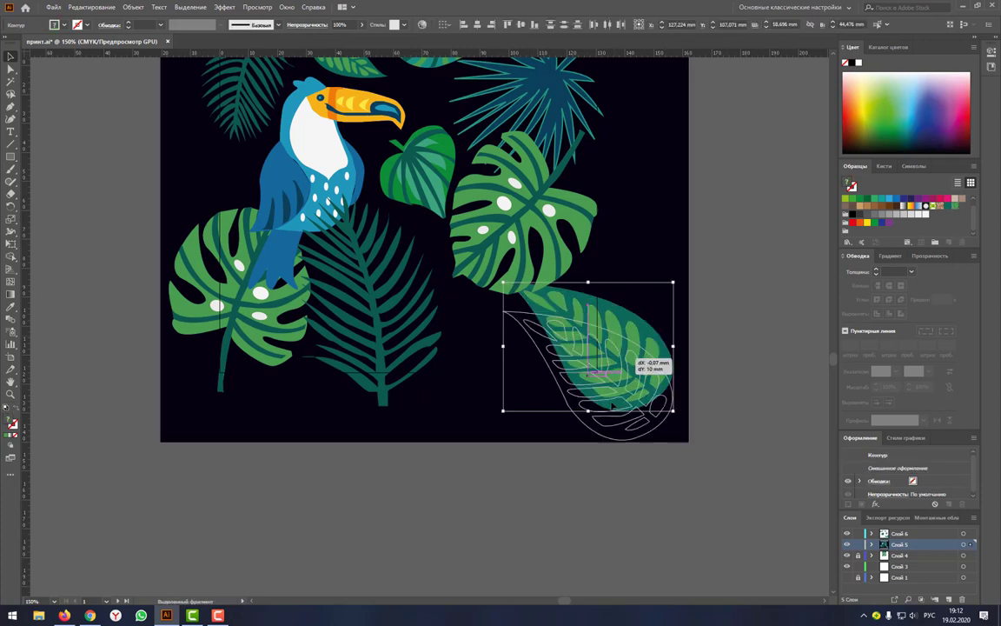
{"action": "left_click", "coordinate": [629, 505]}
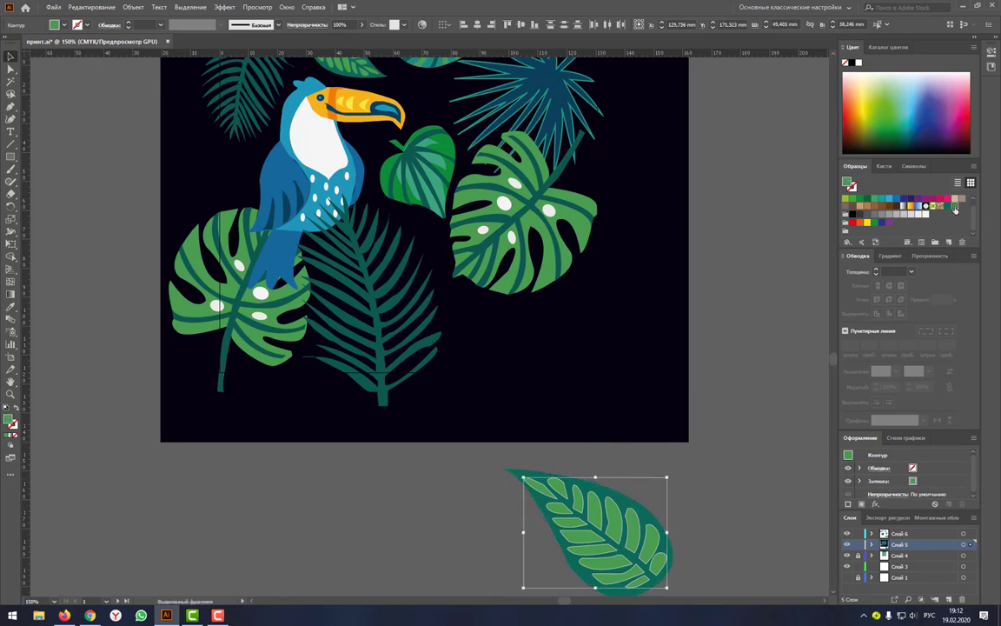
{"action": "scroll", "coordinate": [613, 391], "scroll_direction": "down", "scroll_amount": 2}
{"action": "left_click", "coordinate": [682, 415]}
{"action": "left_click", "coordinate": [611, 449]}
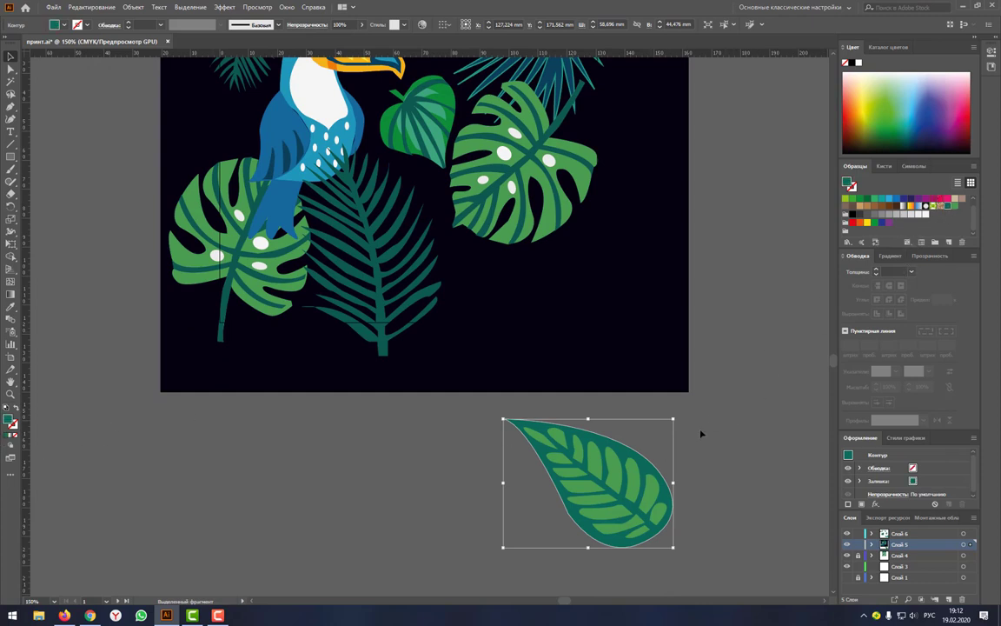
{"action": "left_click", "coordinate": [697, 568]}
Group the leaf, save it as a swatch, and place it back on the artboard
{"action": "left_click", "coordinate": [513, 424]}
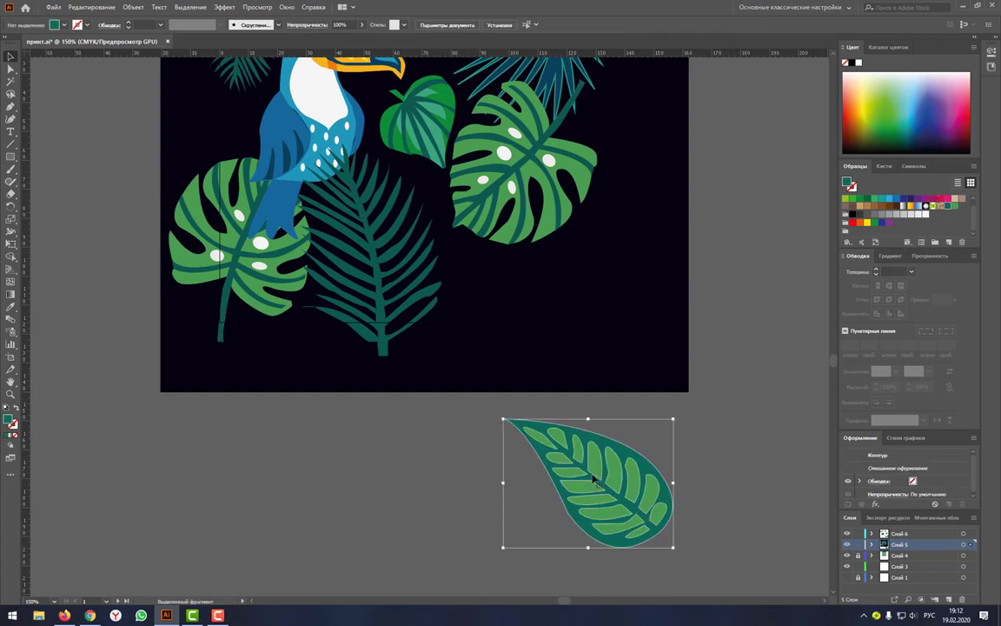
{"action": "right_click", "coordinate": [592, 474]}
{"action": "left_click", "coordinate": [669, 325]}
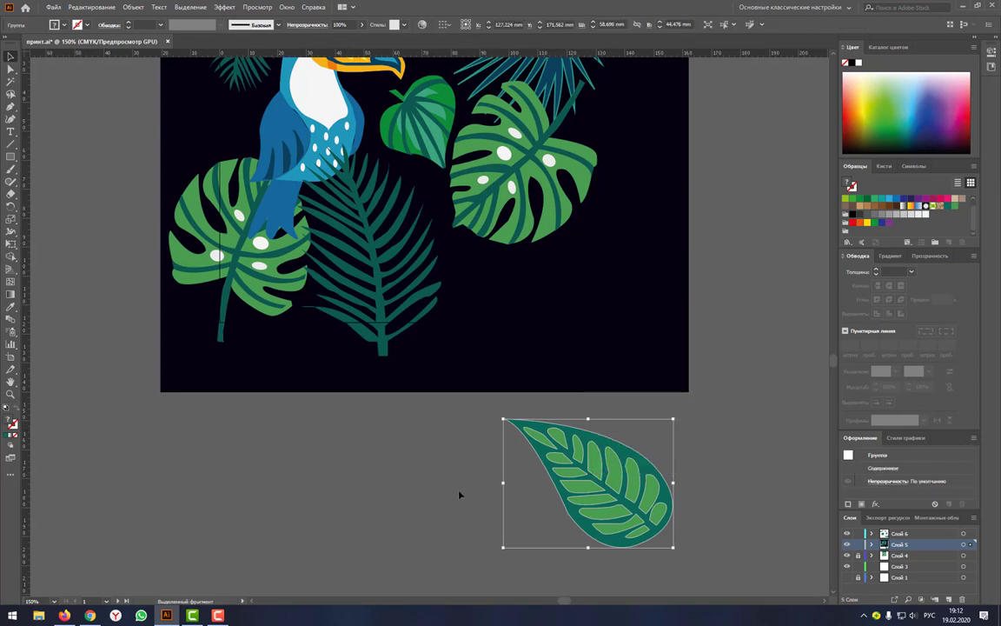
{"action": "left_click_drag", "start_coordinate": [531, 433], "coordinate": [954, 226]}
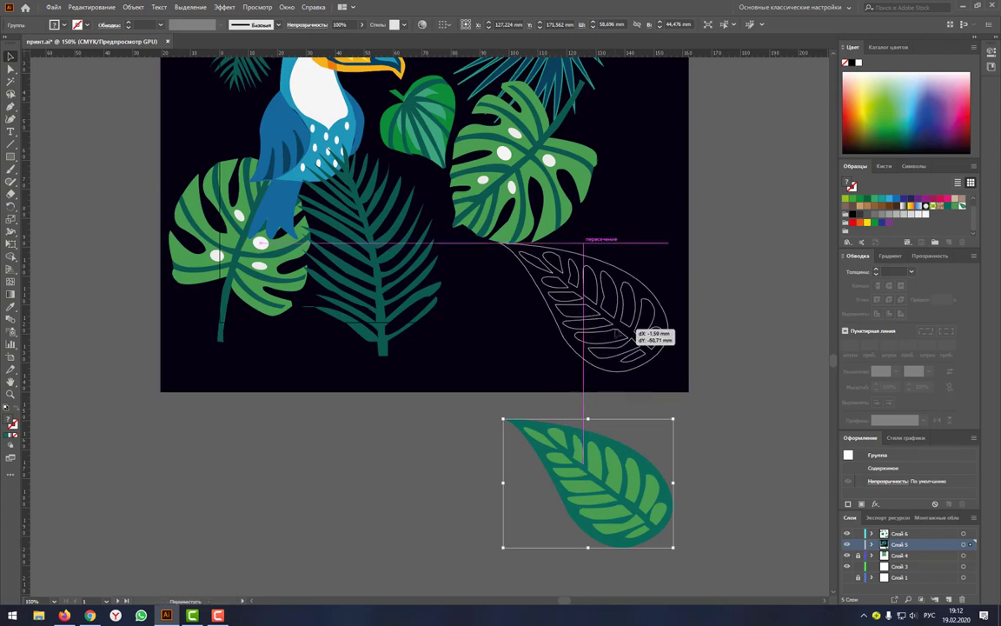
{"action": "left_click_drag", "start_coordinate": [650, 461], "coordinate": [646, 285]}
{"action": "left_click", "coordinate": [748, 319]}
{"action": "scroll", "coordinate": [748, 319], "scroll_direction": "up", "scroll_amount": 3}
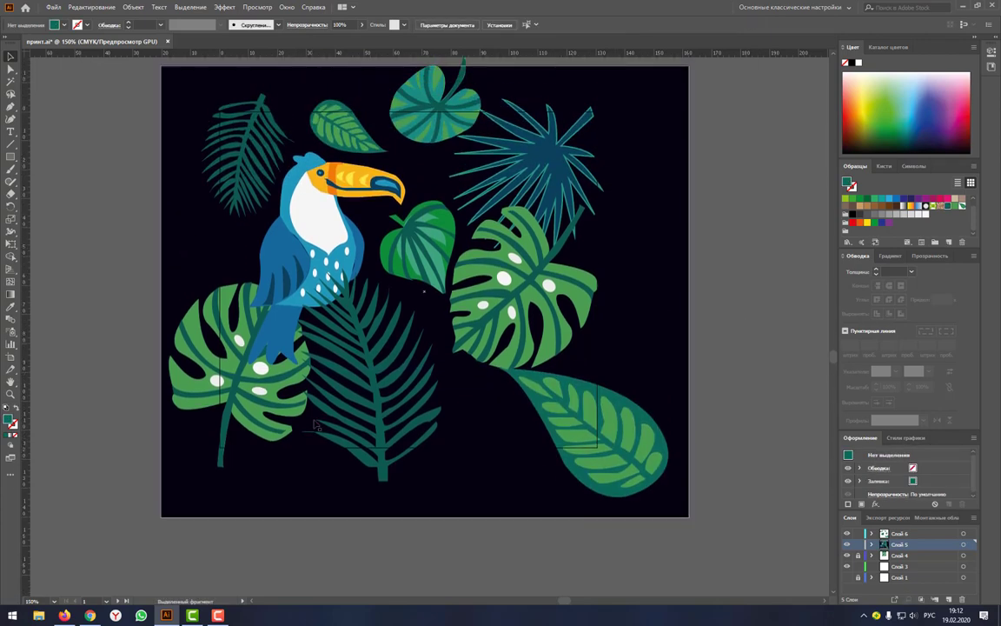
{"action": "left_click", "coordinate": [373, 365]}
Reselect the central fern leaf, briefly trying the Direct Selection tool
{"action": "right_click", "coordinate": [389, 378]}
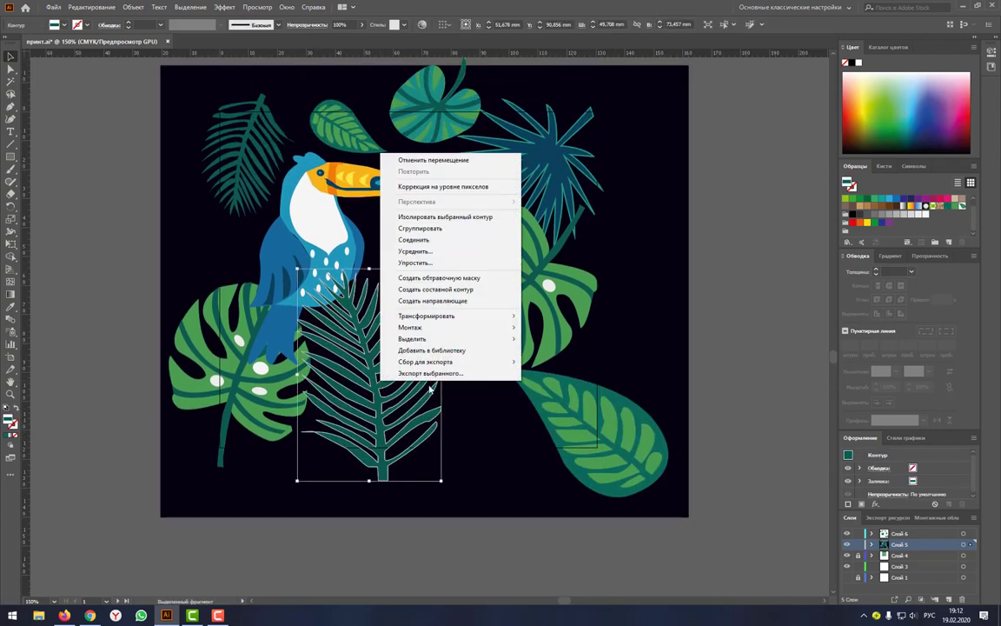
{"action": "left_click", "coordinate": [345, 562]}
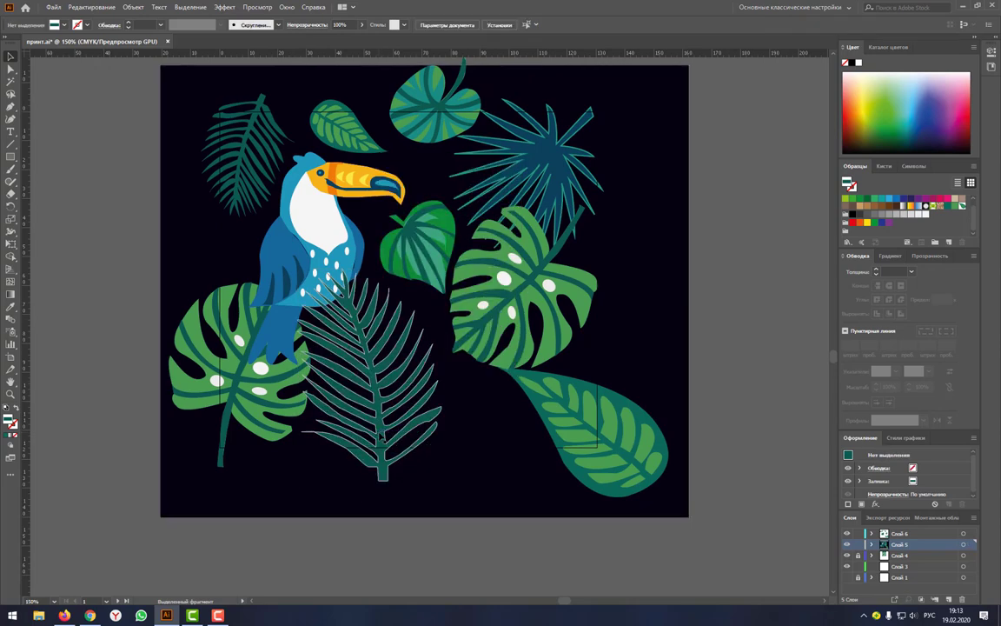
{"action": "left_click", "coordinate": [374, 382]}
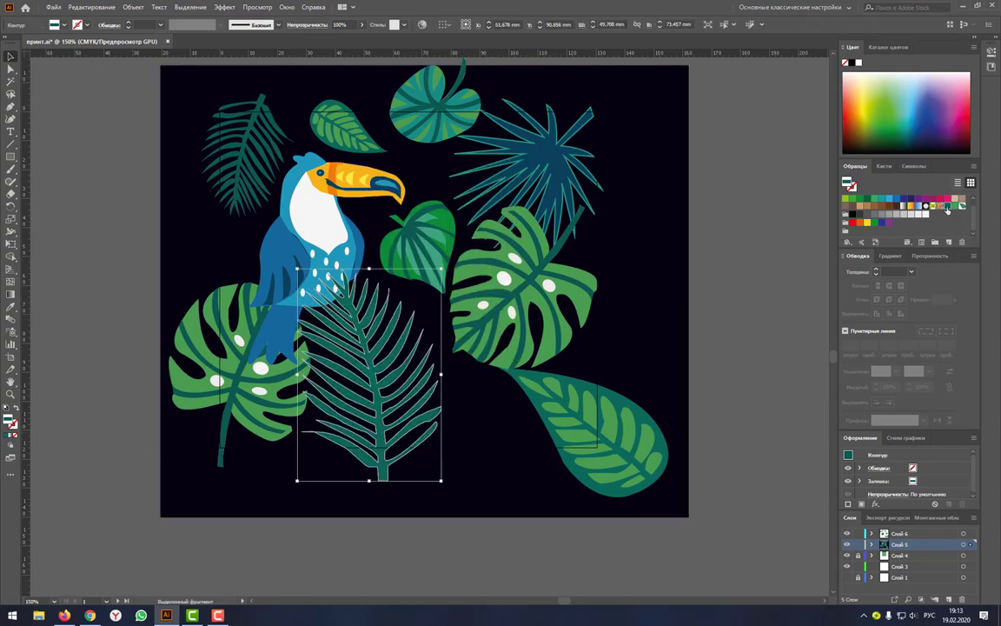
{"action": "key", "text": "a"}
{"action": "key", "text": "v"}
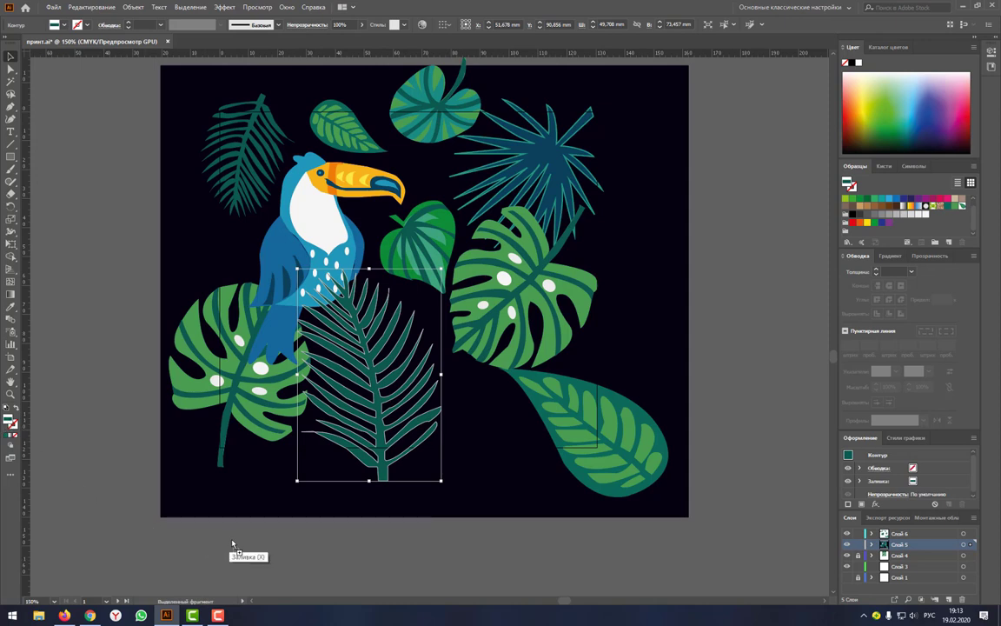
Draw a helper rectangle, sample the fern's teal into it, and save it as a swatch
{"action": "left_click_drag", "start_coordinate": [228, 537], "coordinate": [349, 576]}
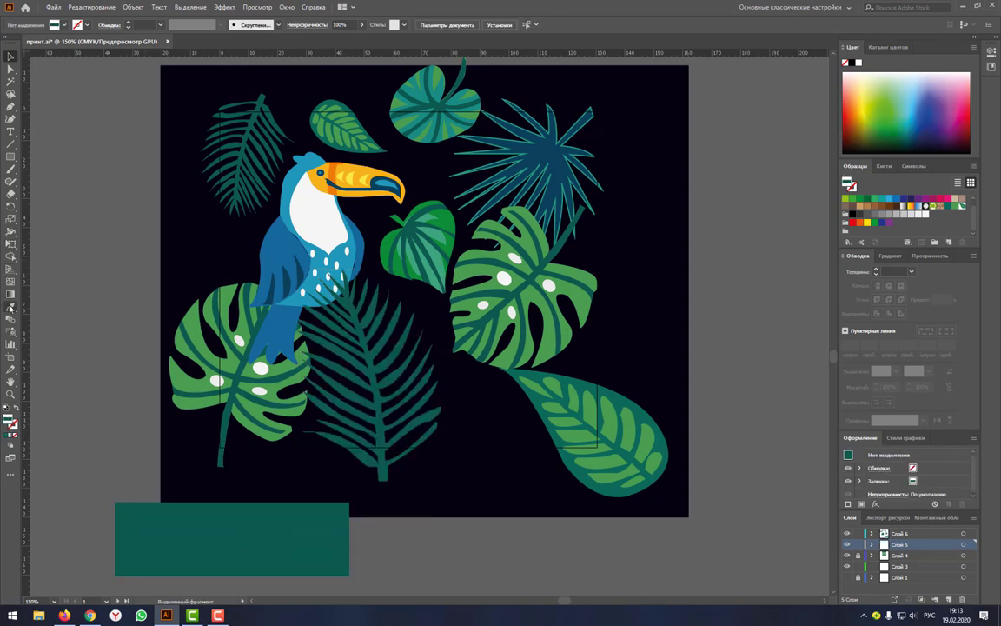
{"action": "key", "text": "i"}
{"action": "key", "text": "ctrl+shift+a"}
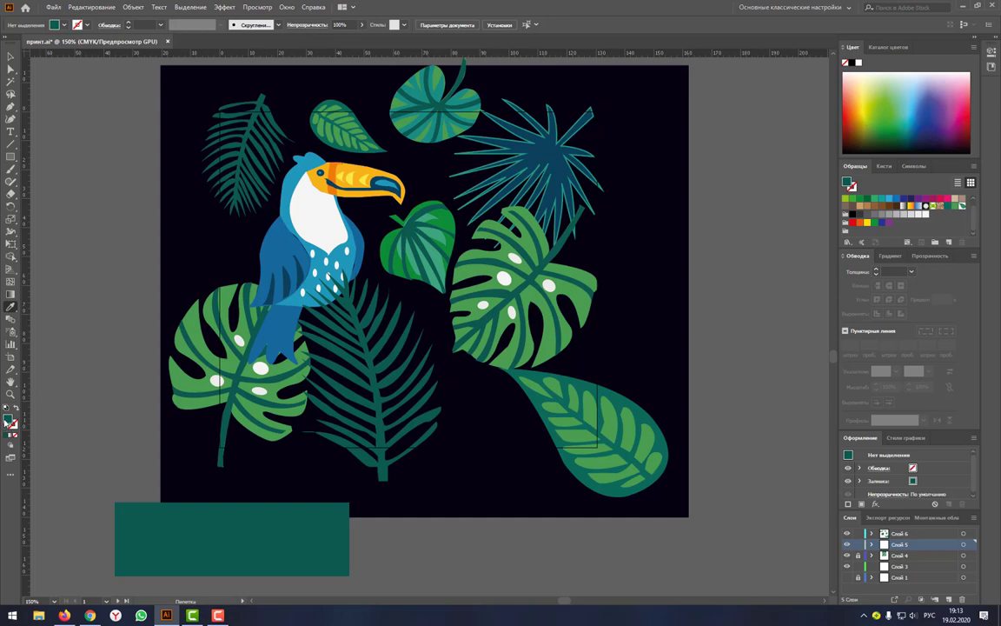
{"action": "left_click_drag", "start_coordinate": [848, 184], "coordinate": [857, 212]}
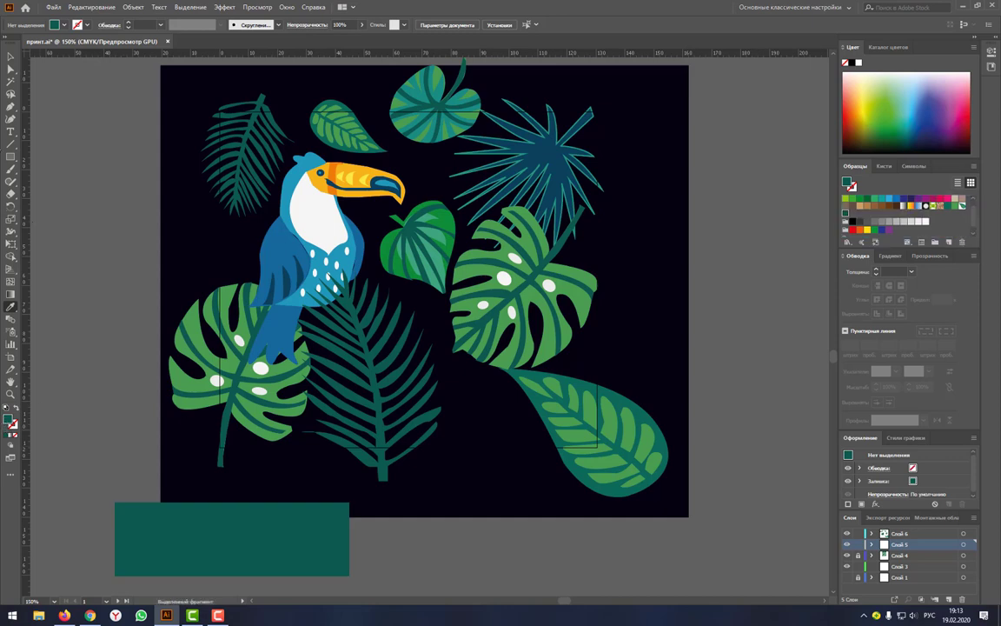
Delete the teal helper rectangle and clear the selection
{"action": "key", "text": "v"}
{"action": "left_click", "coordinate": [277, 544]}
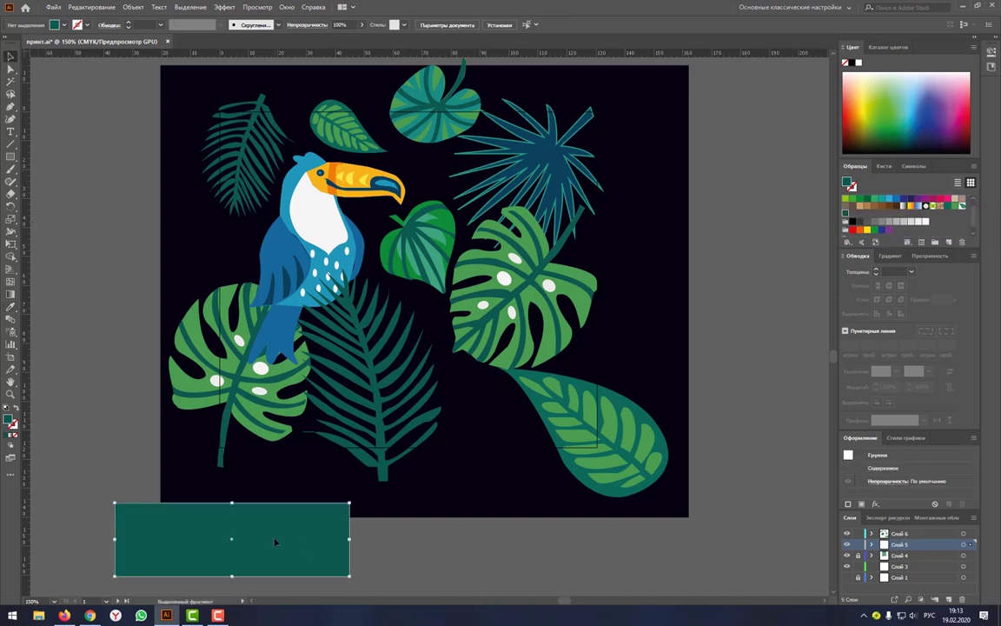
{"action": "key", "text": "Delete"}
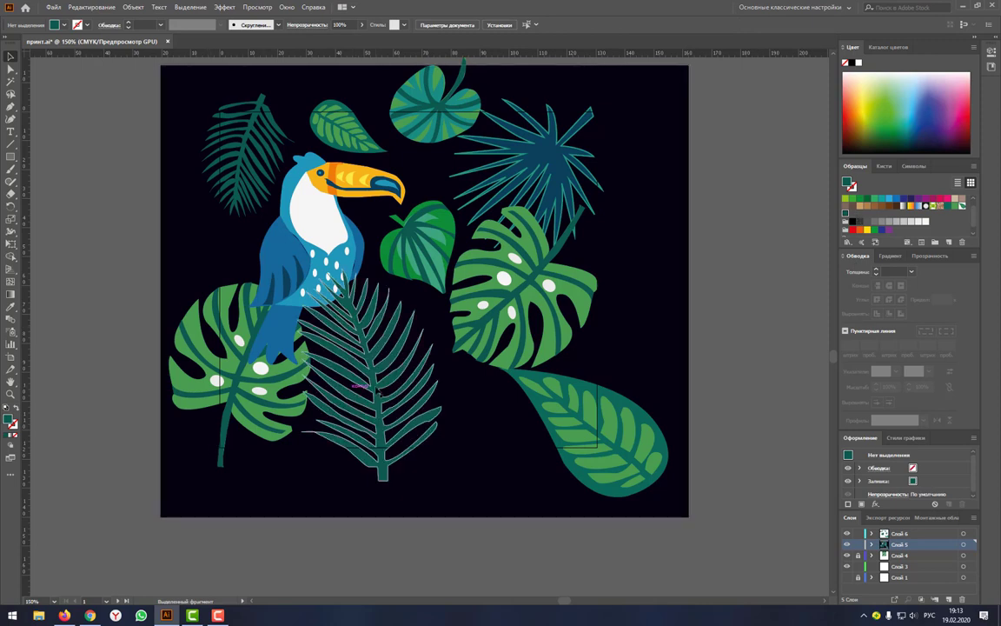
{"action": "left_click", "coordinate": [348, 421]}
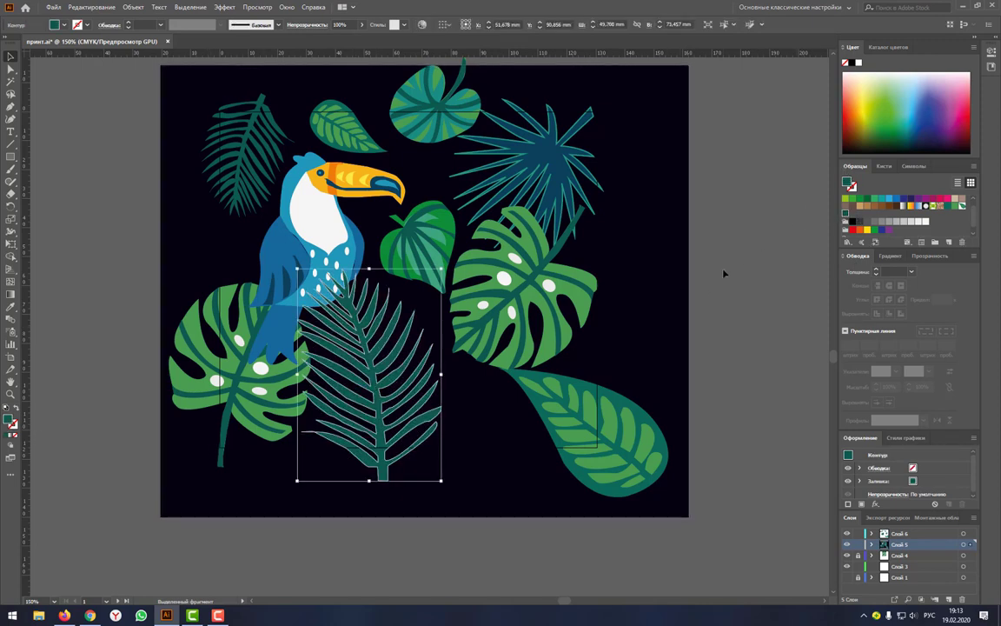
{"action": "left_click", "coordinate": [669, 253]}
Ungroup the right-hand monstera leaf
{"action": "left_click", "coordinate": [570, 248]}
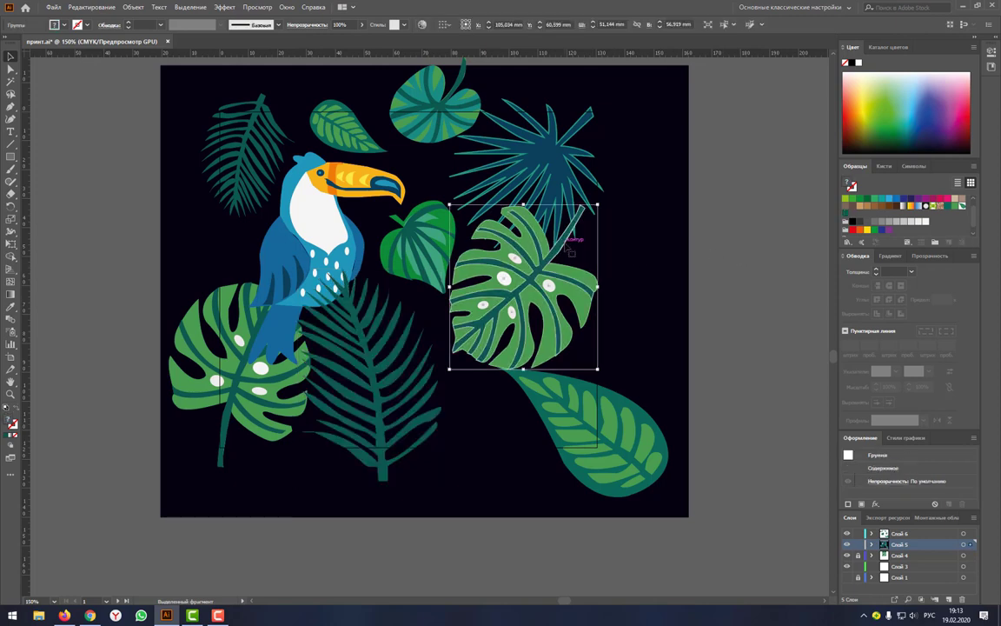
{"action": "right_click", "coordinate": [569, 248]}
{"action": "left_click", "coordinate": [600, 330]}
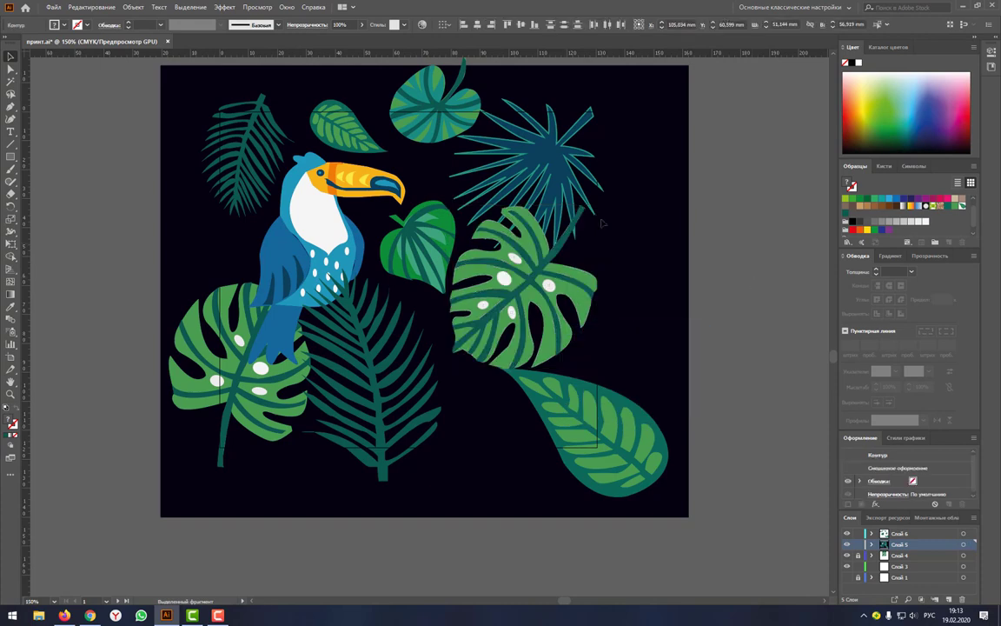
{"action": "left_click", "coordinate": [751, 279]}
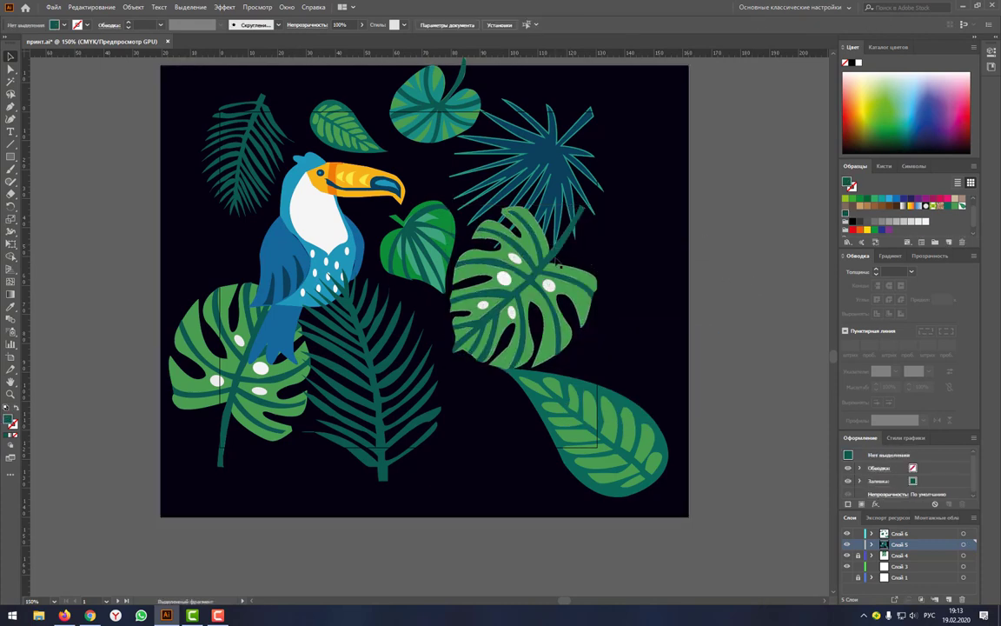
In isolation mode, fill the monstera leaf shape with the green swatch
{"action": "double_click", "coordinate": [557, 263]}
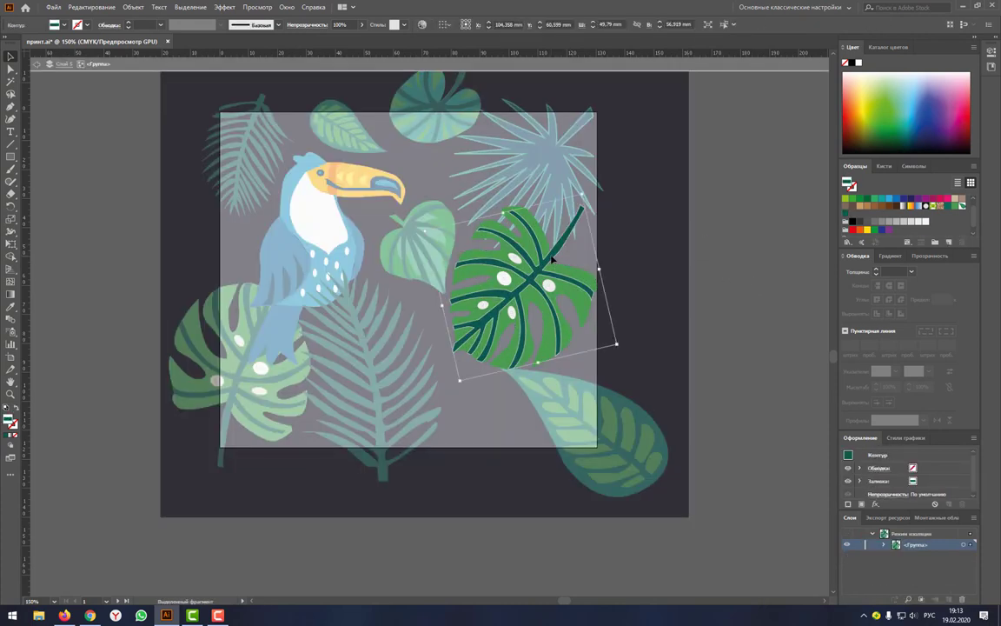
{"action": "left_click", "coordinate": [950, 207]}
{"action": "left_click", "coordinate": [740, 261]}
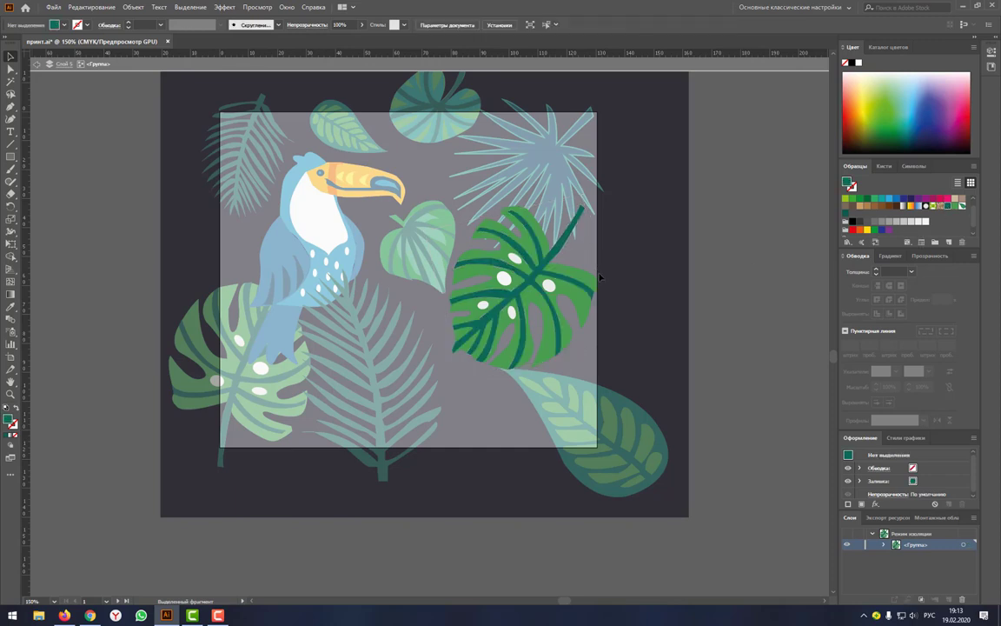
{"action": "left_click", "coordinate": [591, 284]}
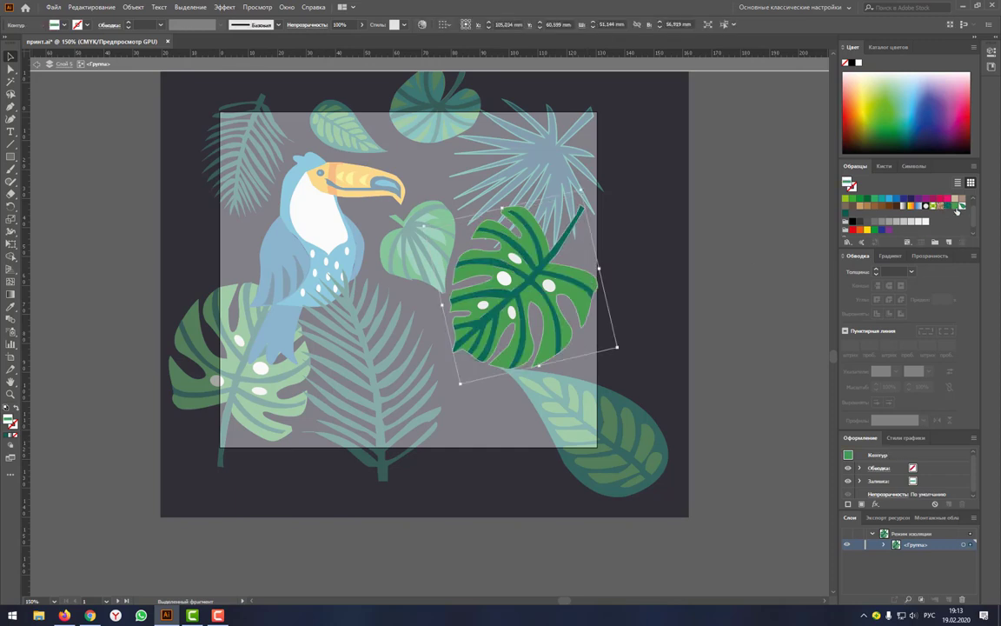
{"action": "left_click", "coordinate": [755, 278]}
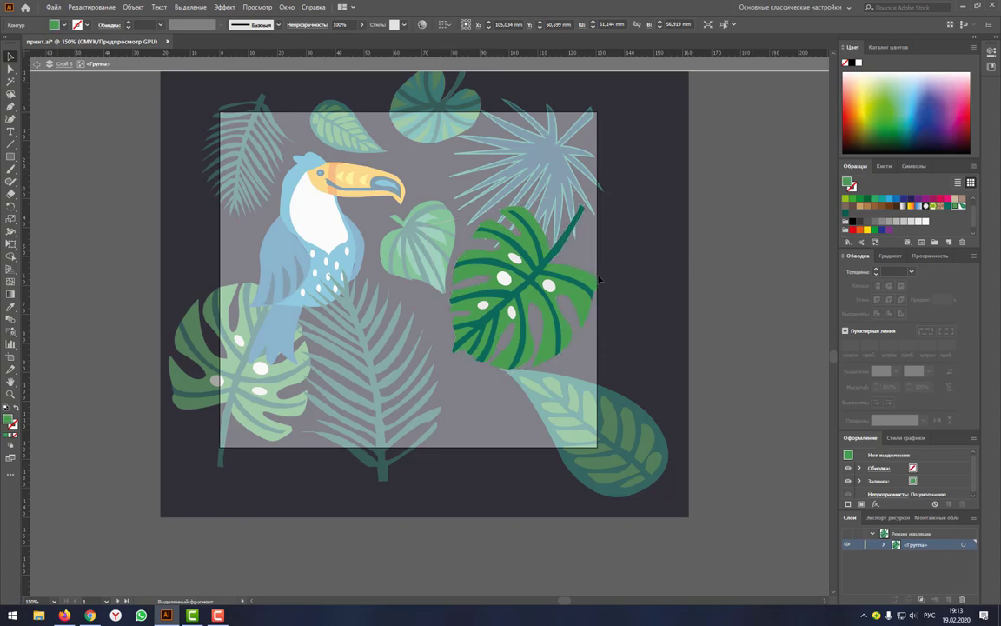
Select the monstera's white spots, then exit isolation and select the leaf group
{"action": "left_click", "coordinate": [516, 259]}
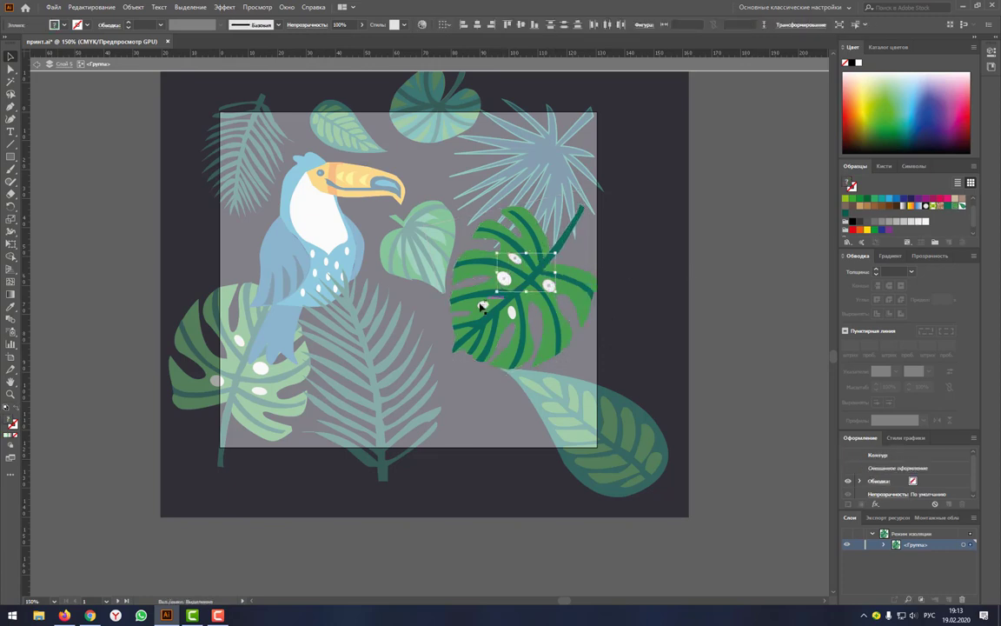
{"action": "left_click", "coordinate": [511, 313], "text": "shift"}
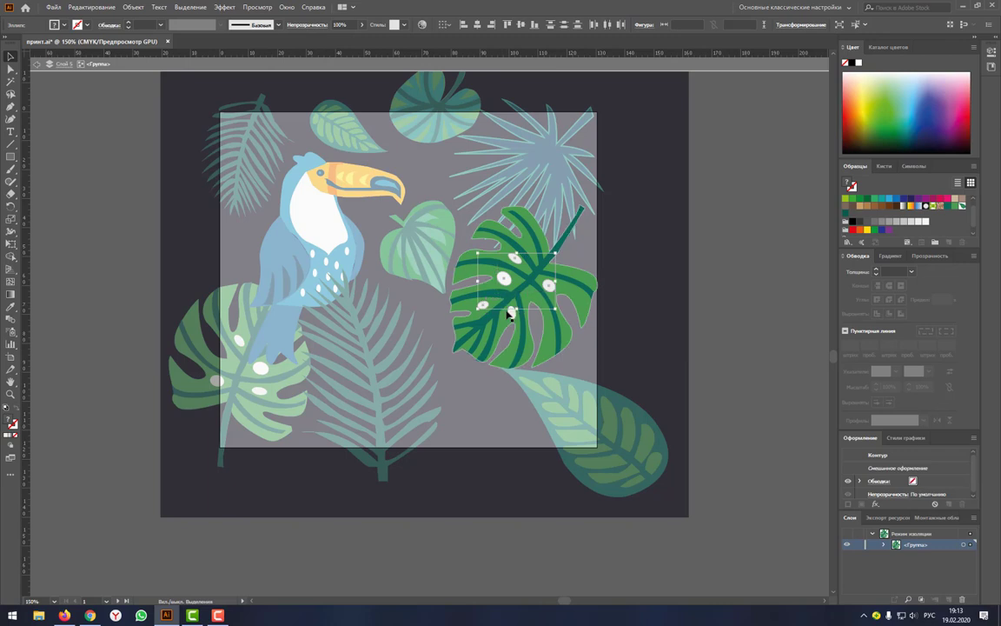
{"action": "left_click", "coordinate": [511, 313], "text": "shift"}
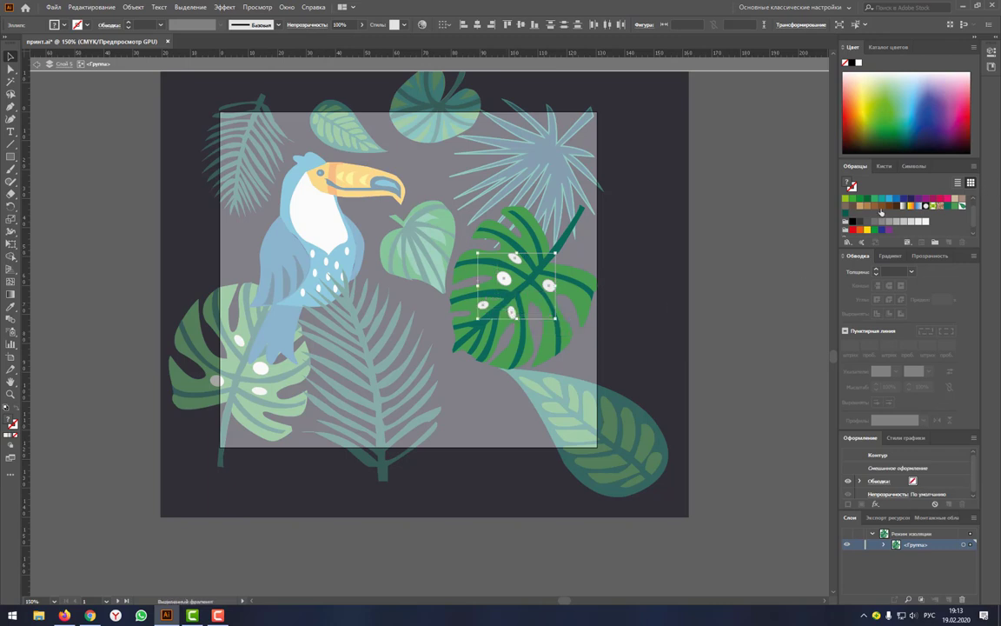
{"action": "scroll", "coordinate": [866, 227], "scroll_direction": "up", "scroll_amount": 1}
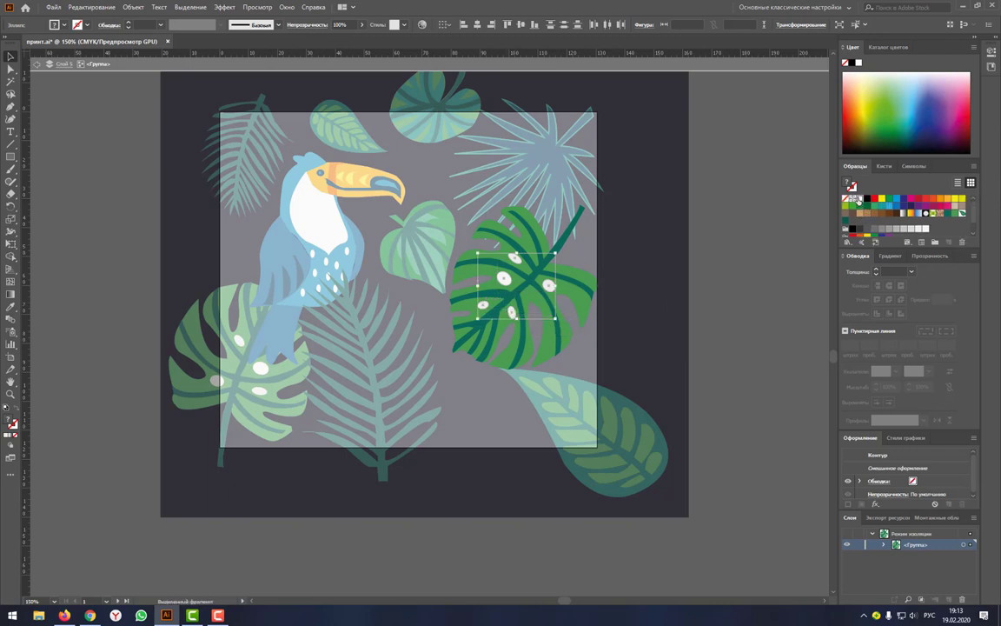
{"action": "double_click", "coordinate": [738, 263]}
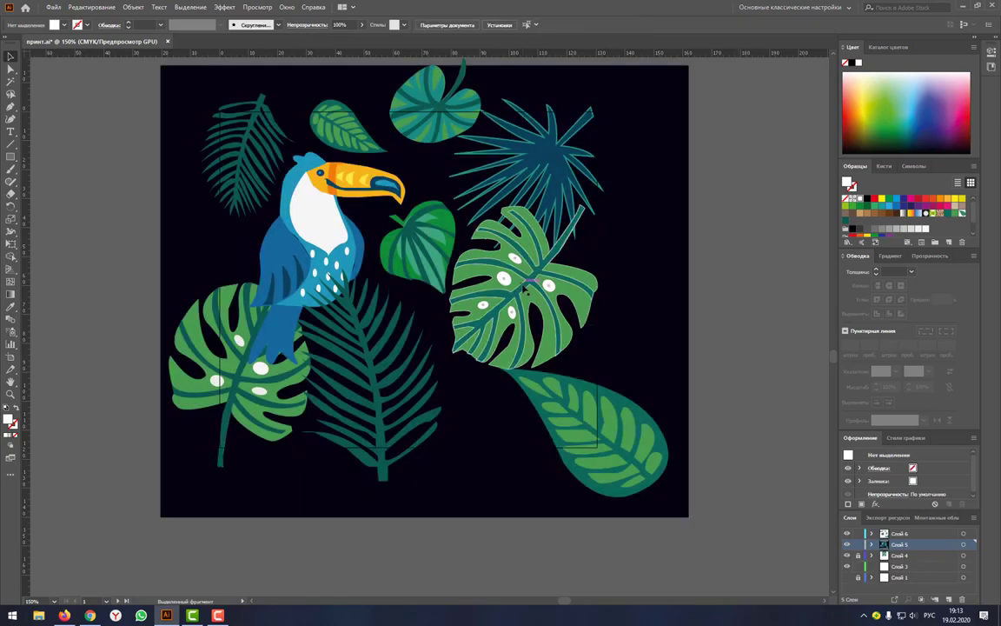
{"action": "left_click", "coordinate": [526, 279]}
Drag the bottom leaf, monstera and fern together into Swatches as a pattern
{"action": "left_click_drag", "start_coordinate": [523, 284], "coordinate": [748, 281]}
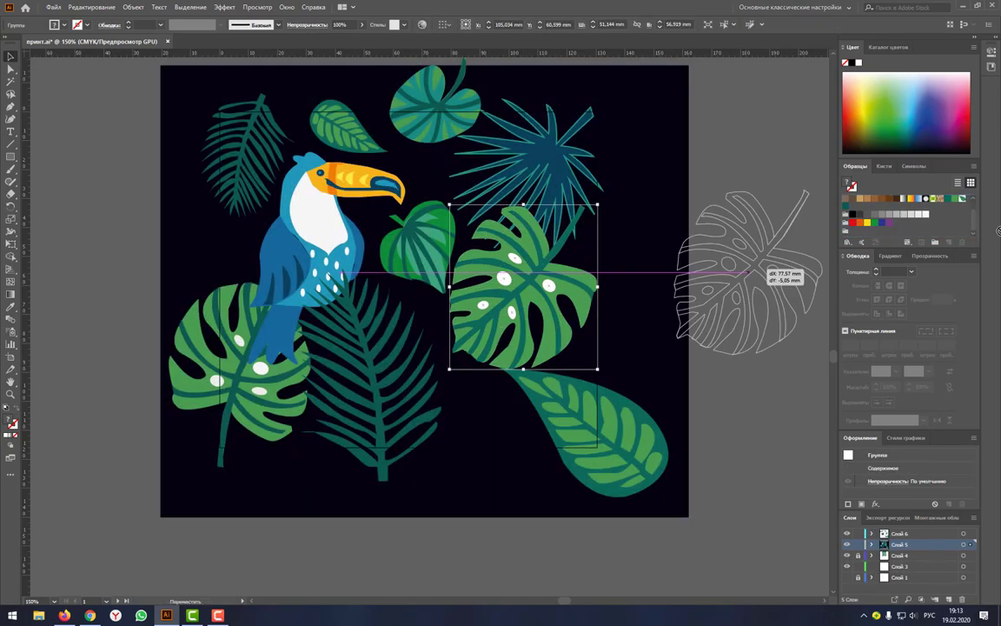
{"action": "left_click", "coordinate": [748, 282]}
{"action": "scroll", "coordinate": [748, 282], "scroll_direction": "up", "scroll_amount": 3}
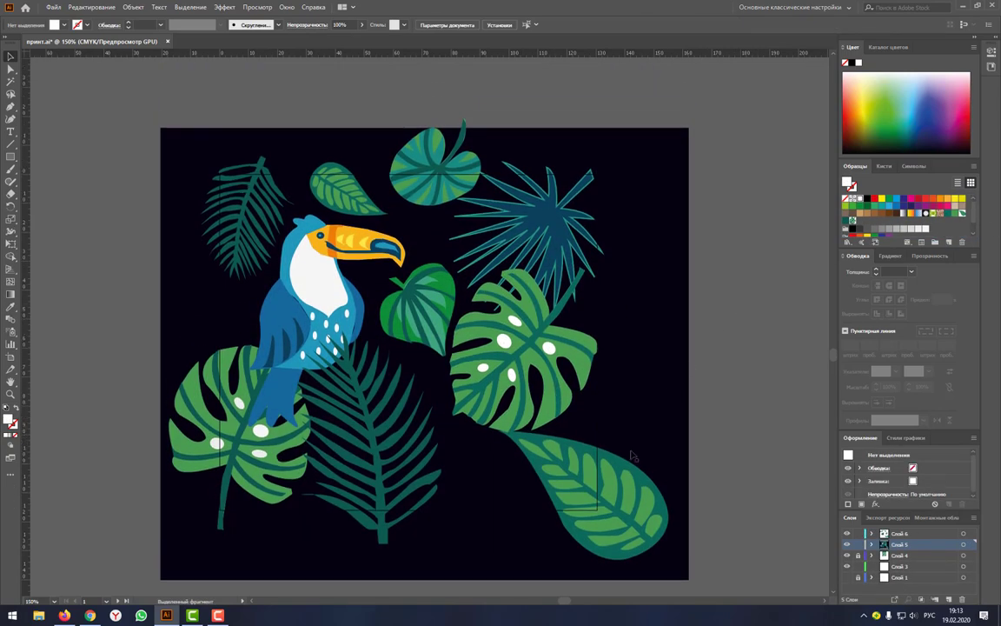
{"action": "left_click", "coordinate": [586, 515]}
{"action": "left_click", "coordinate": [557, 367], "text": "shift"}
{"action": "left_click", "coordinate": [352, 404], "text": "shift"}
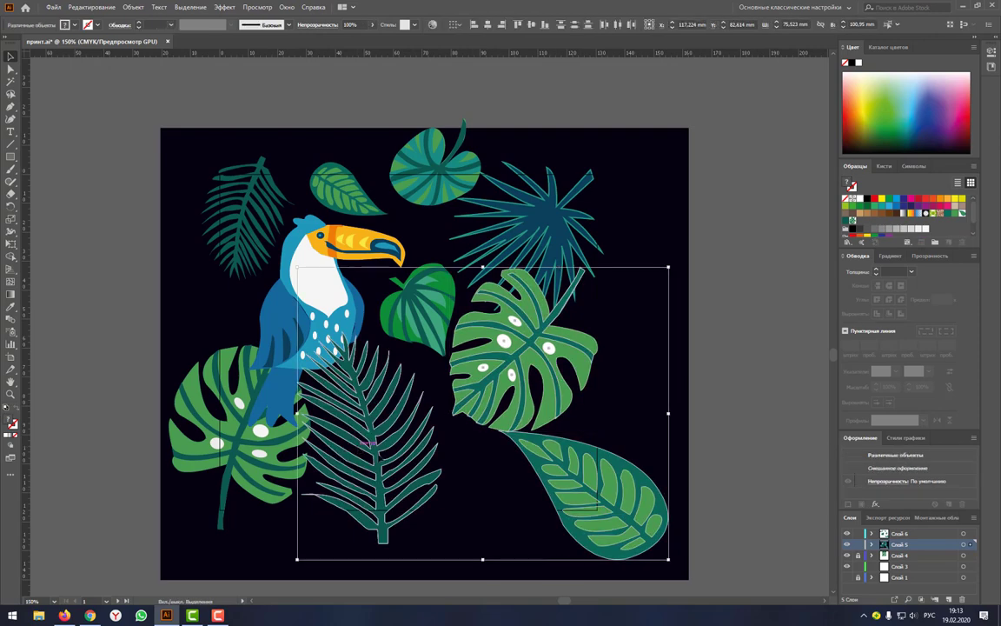
{"action": "mouse_move", "coordinate": [405, 435]}
{"action": "left_mouse_down"}
{"action": "mouse_move", "coordinate": [817, 241]}
{"action": "mouse_move", "coordinate": [793, 207]}
{"action": "left_mouse_up"}
At 100% zoom, draw a rectangle right of the print and fill it with the leaf pattern
{"action": "left_click", "coordinate": [770, 286]}
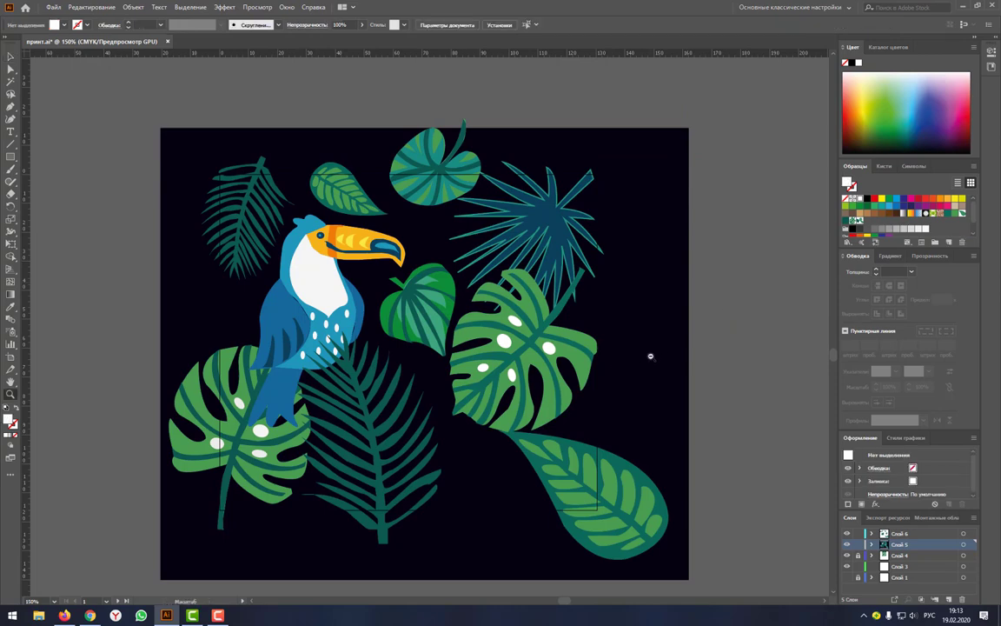
{"action": "key", "text": "ctrl+1"}
{"action": "left_click", "coordinate": [10, 159]}
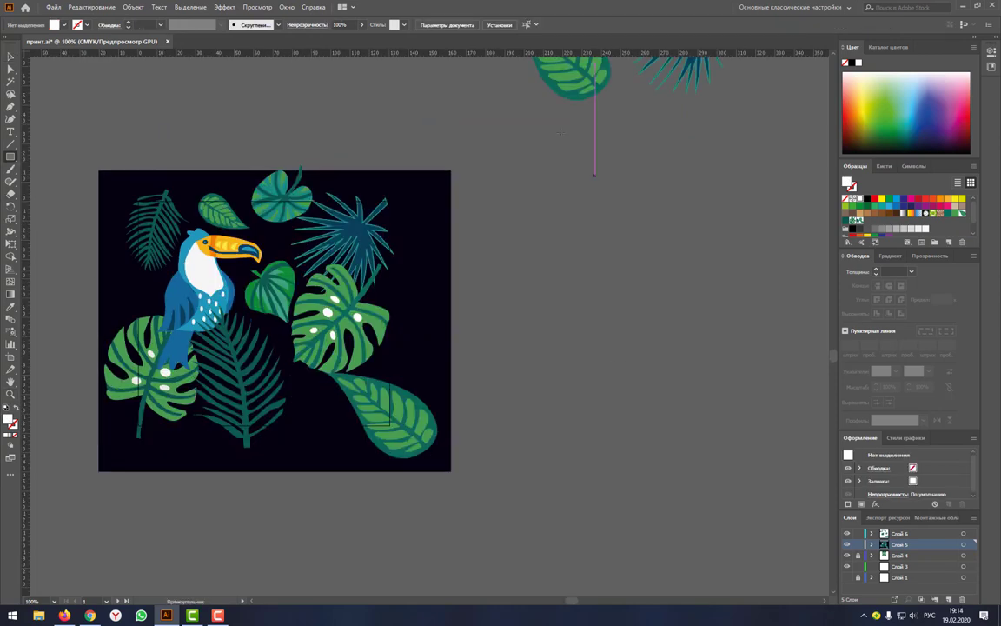
{"action": "left_click_drag", "start_coordinate": [497, 149], "coordinate": [756, 471]}
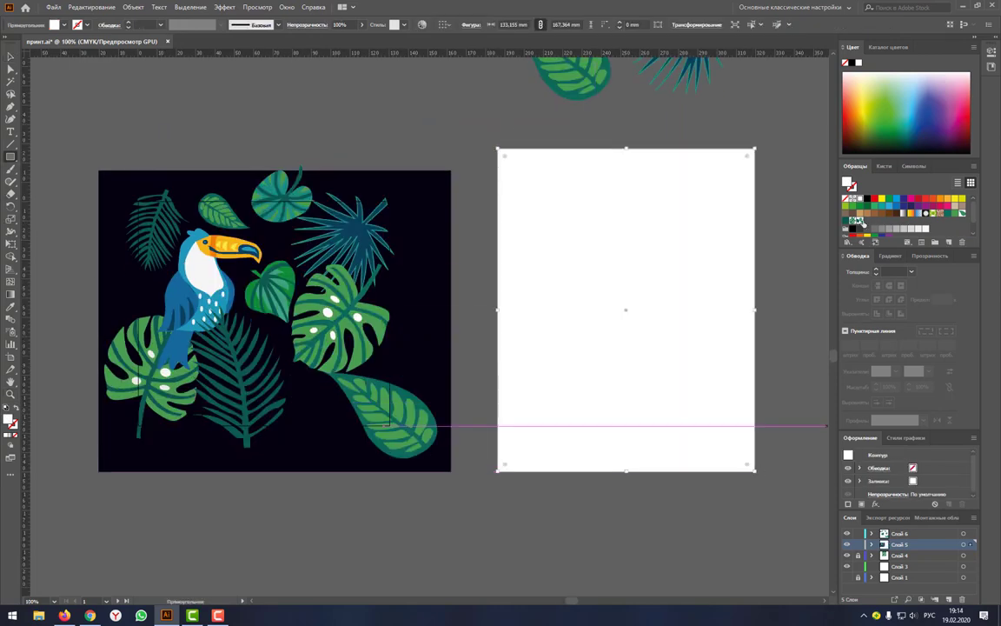
{"action": "left_click", "coordinate": [859, 221]}
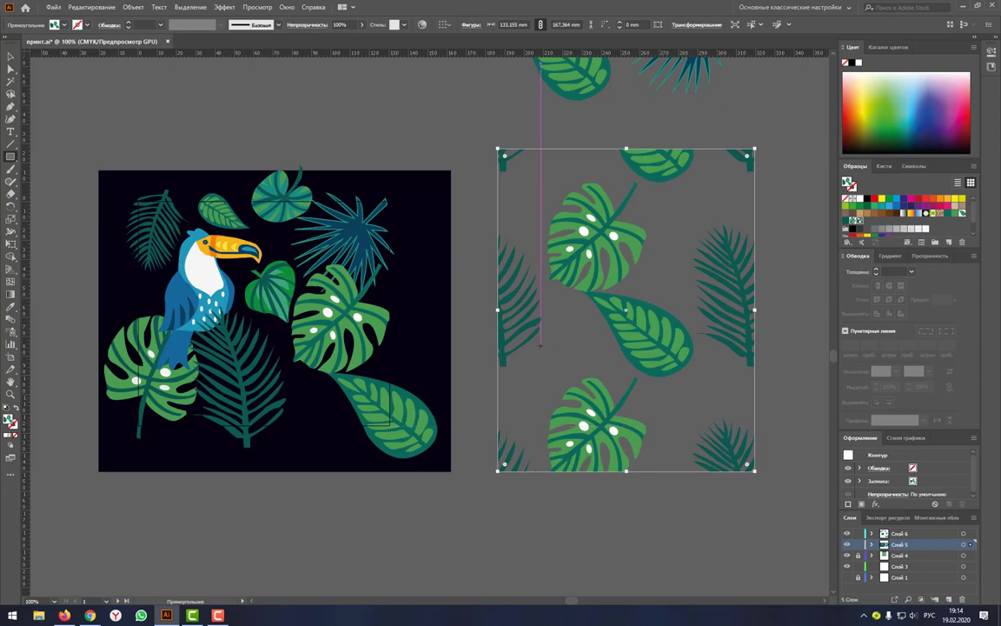
Set the leaf pattern's Tile Type to Brick by Row with 1/2 offset and finish editing
{"action": "double_click", "coordinate": [859, 223]}
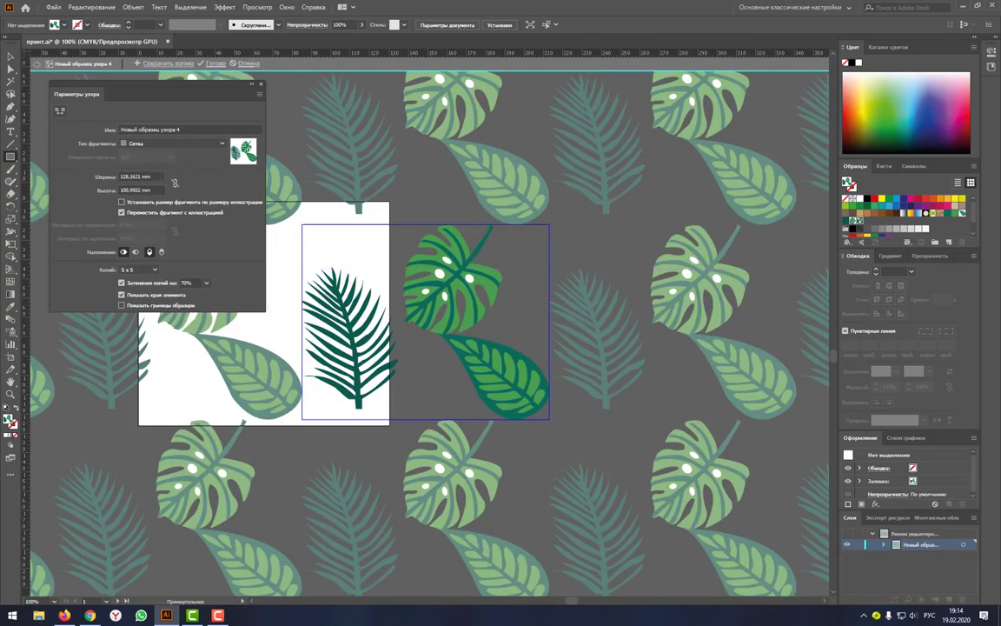
{"action": "left_click", "coordinate": [174, 144]}
{"action": "left_click", "coordinate": [148, 157]}
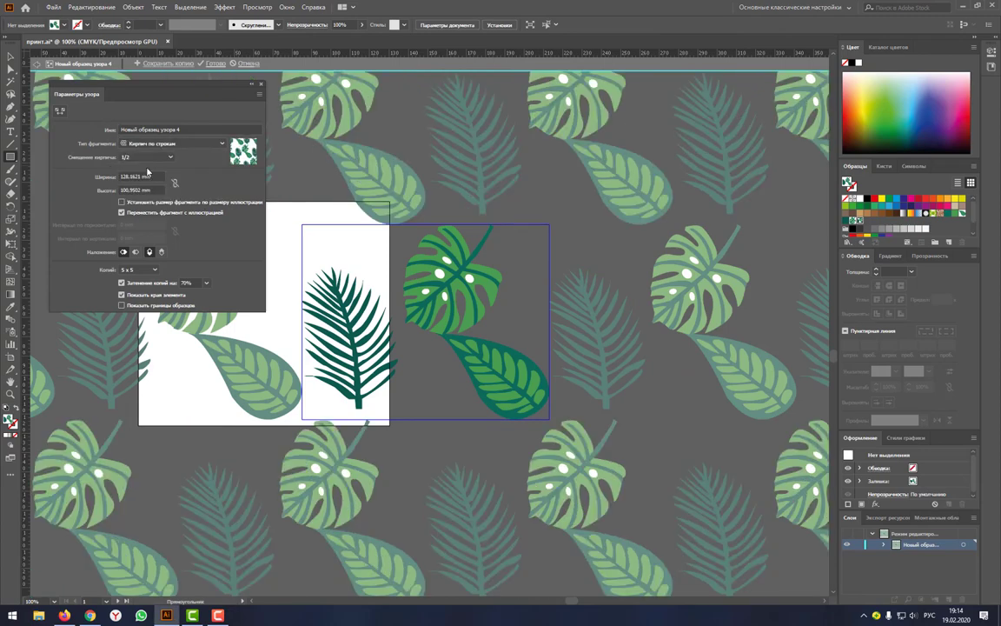
{"action": "left_click", "coordinate": [262, 85]}
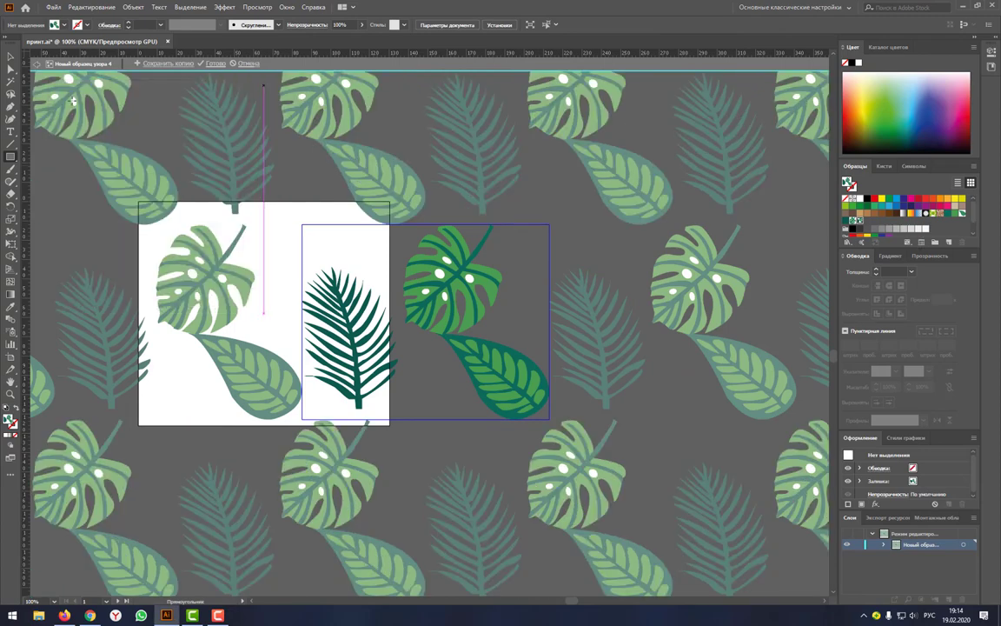
{"action": "left_click", "coordinate": [39, 63]}
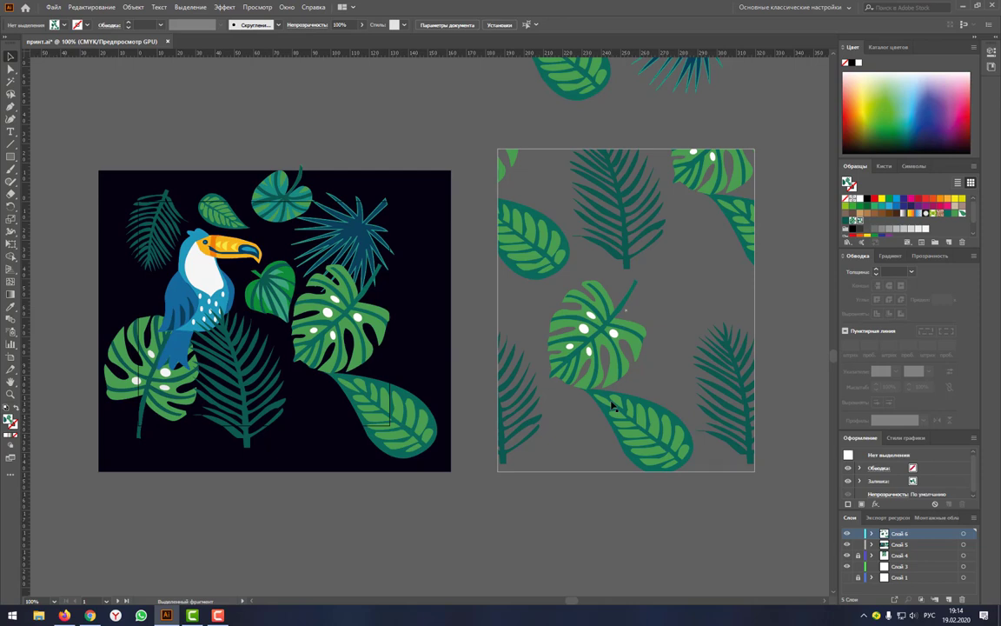
Delete the leaf-pattern rectangle beside the print, then check the bottom-right leaf and deselect
{"action": "left_click", "coordinate": [547, 231]}
{"action": "key", "text": "Delete"}
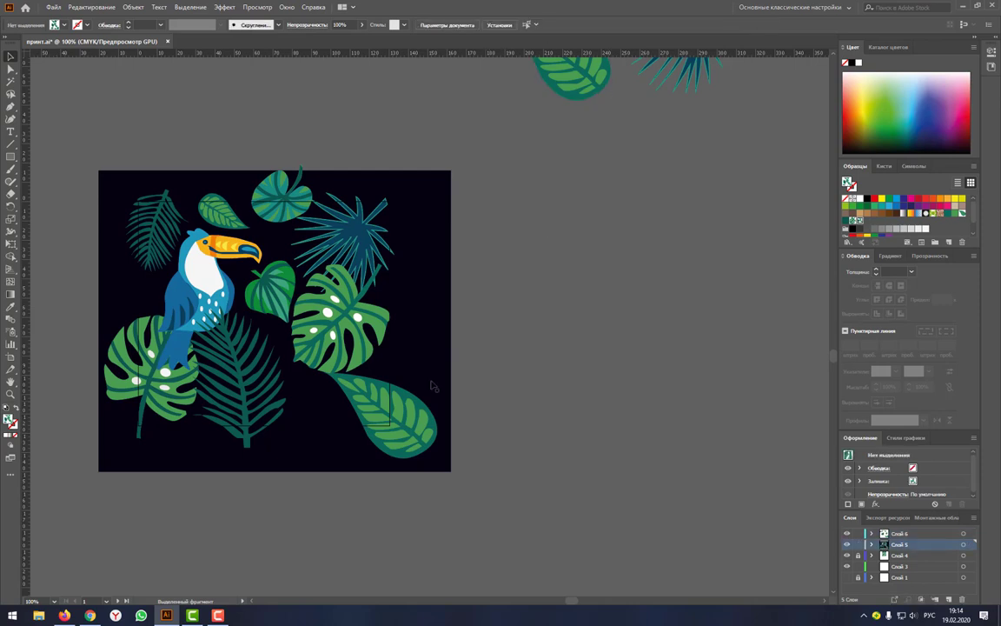
{"action": "left_click", "coordinate": [363, 383]}
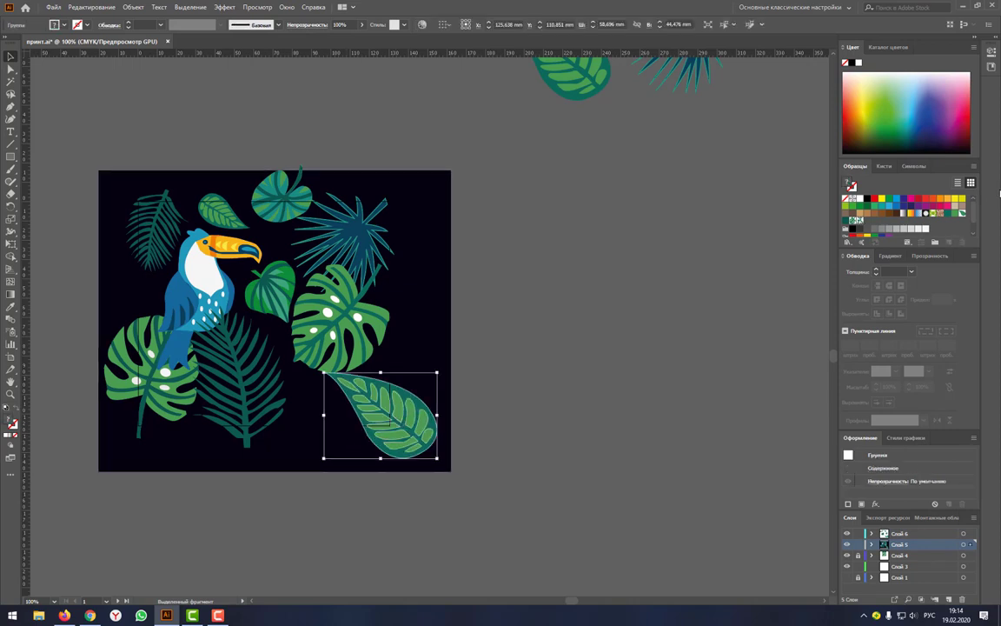
{"action": "left_click", "coordinate": [646, 315]}
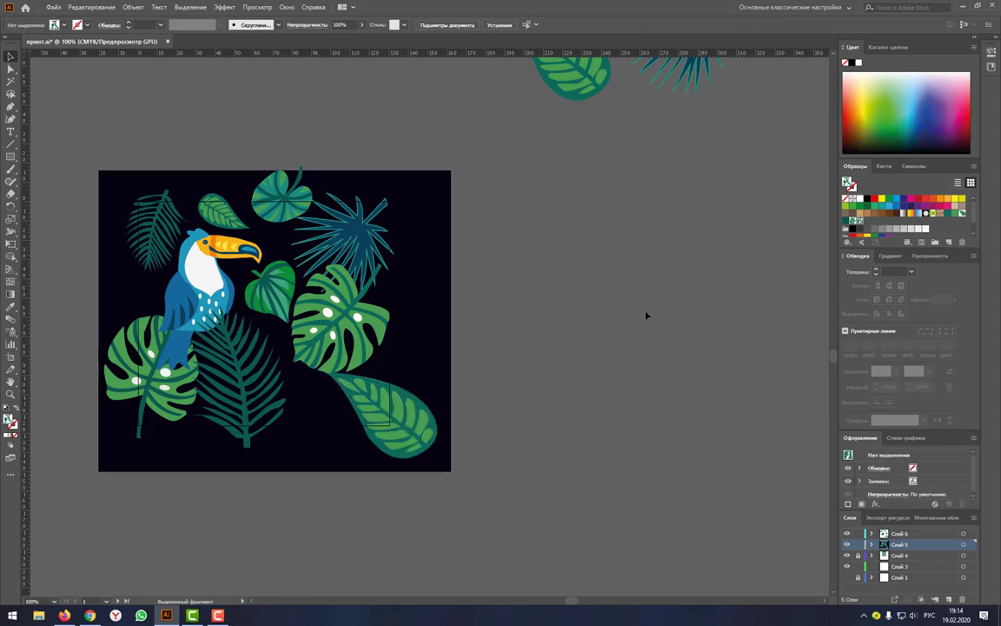